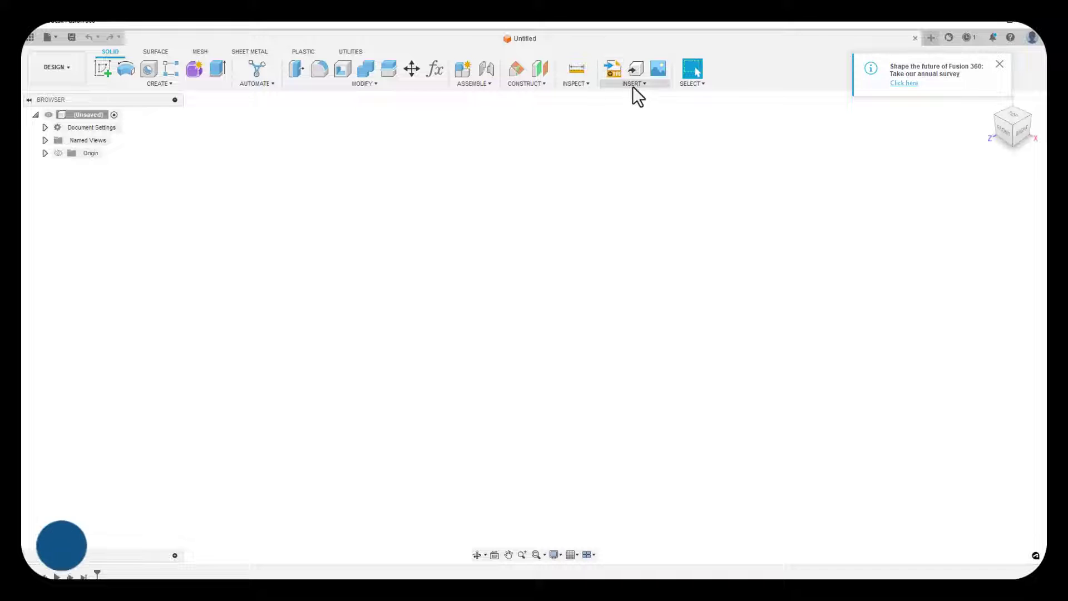
Insert Banana Slugs.svg from the computer onto the horizontal origin plane.
click(633, 85)
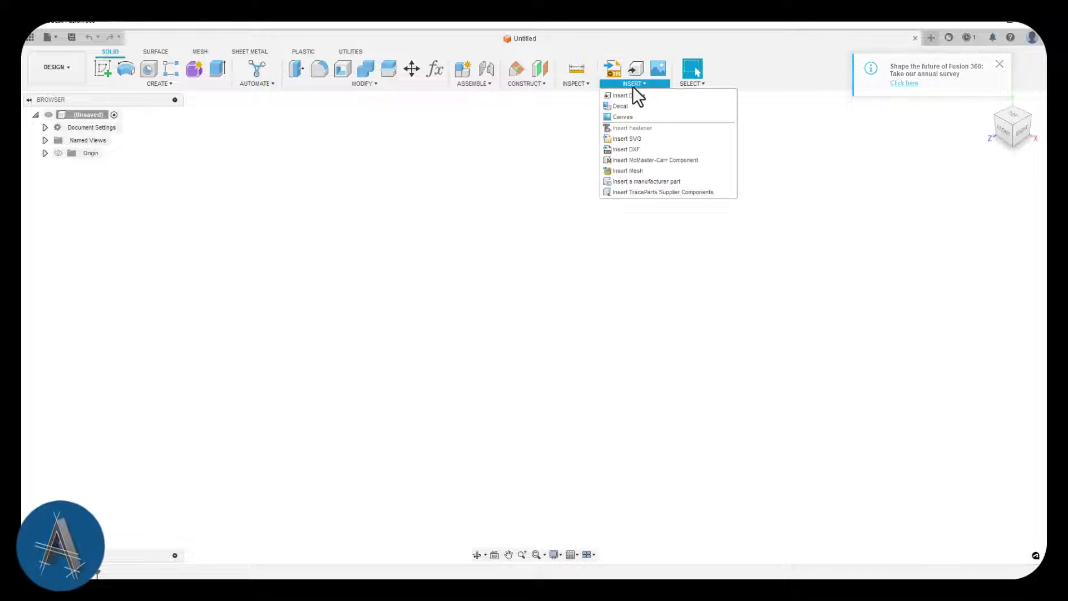
click(633, 138)
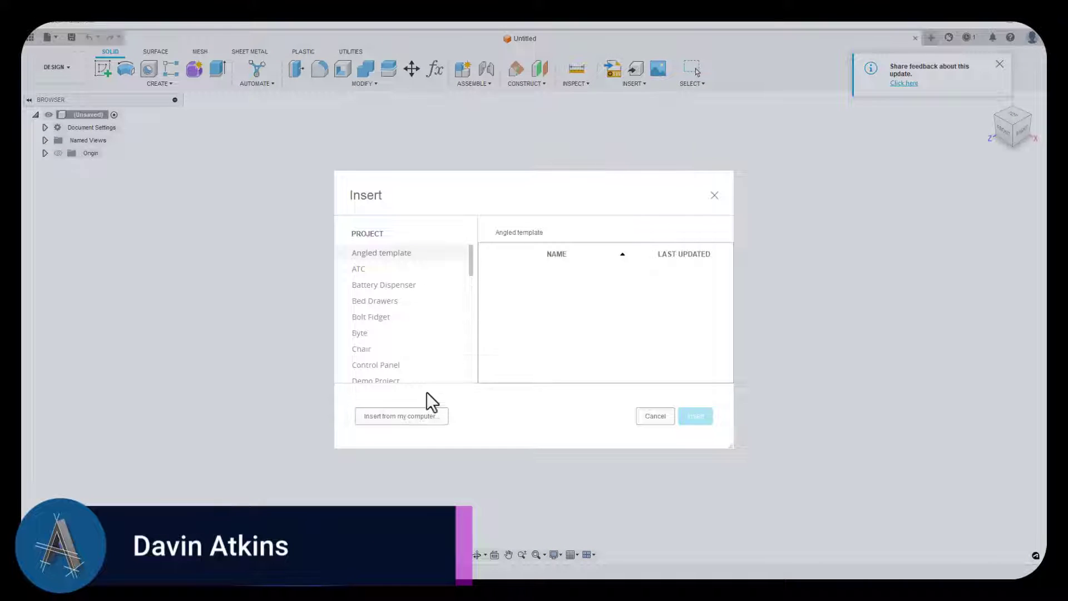
click(415, 418)
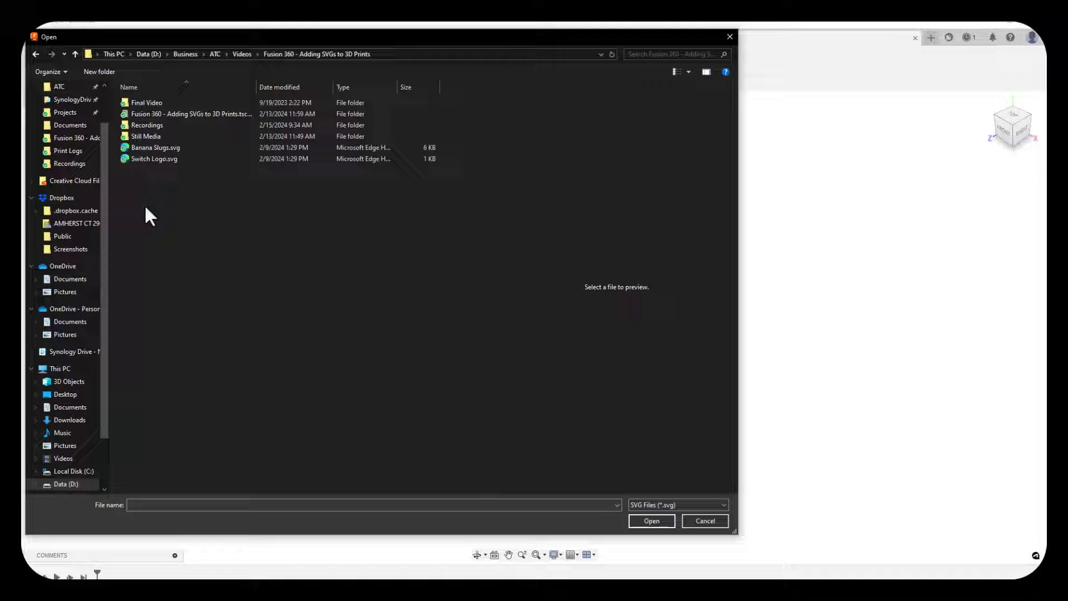
double_click(162, 147)
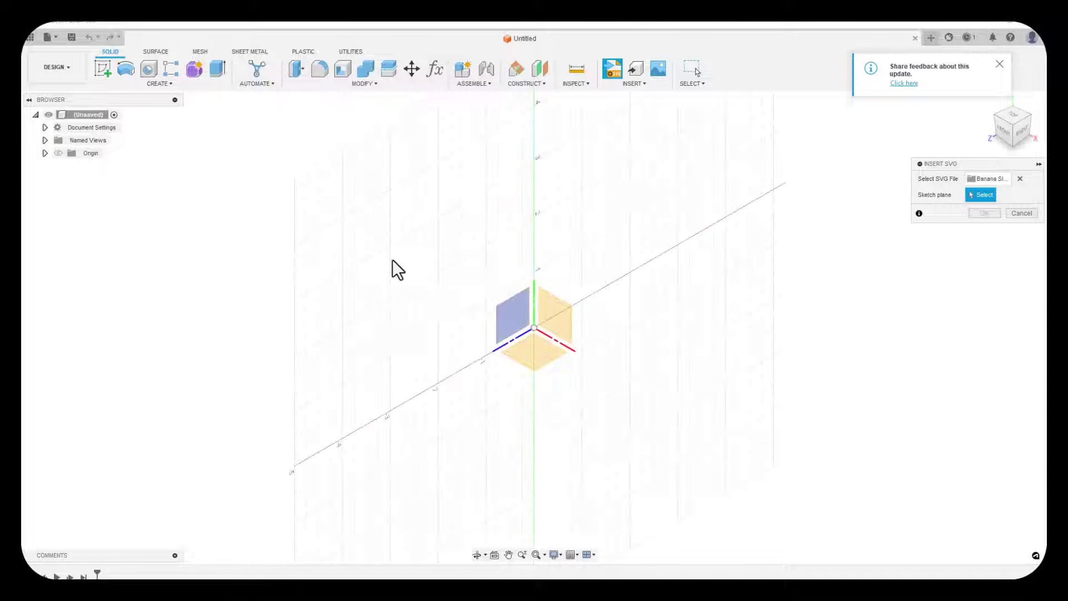
click(535, 356)
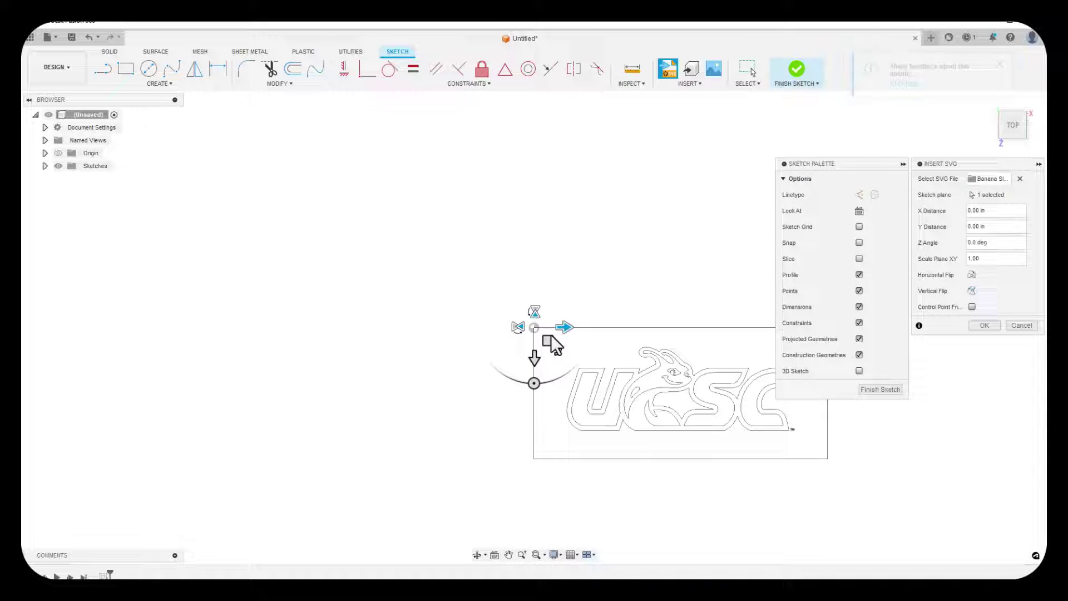
Shift the inserted artwork about -0.60 in in X and -0.40 in in Y over the origin, and scale it down evenly.
drag(535, 351, 439, 293)
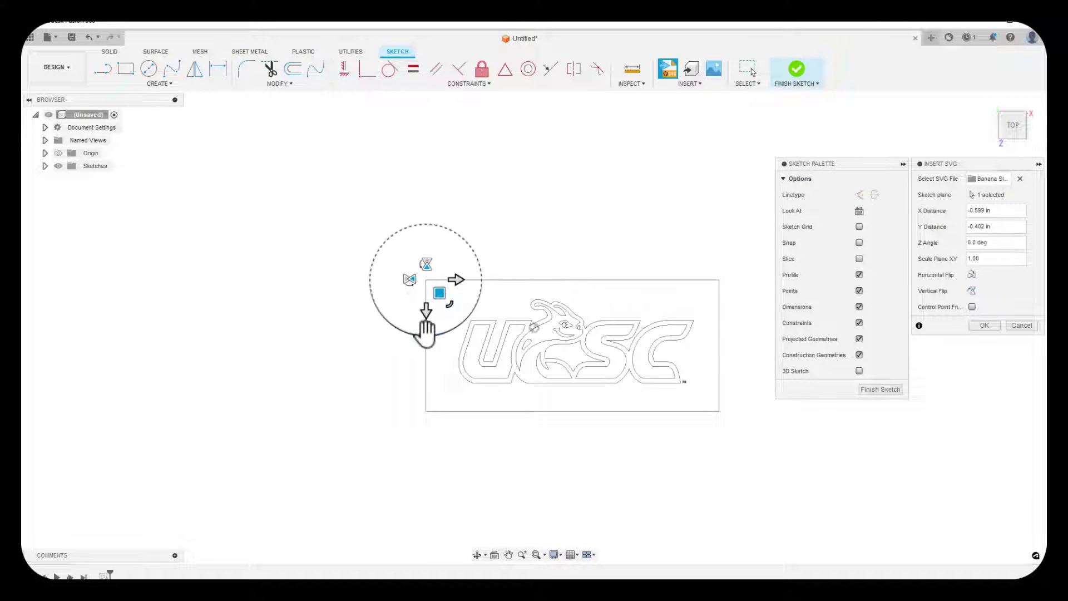
mouse_move(425, 335)
mouse_down()
mouse_move(465, 327)
mouse_move(431, 349)
mouse_up()
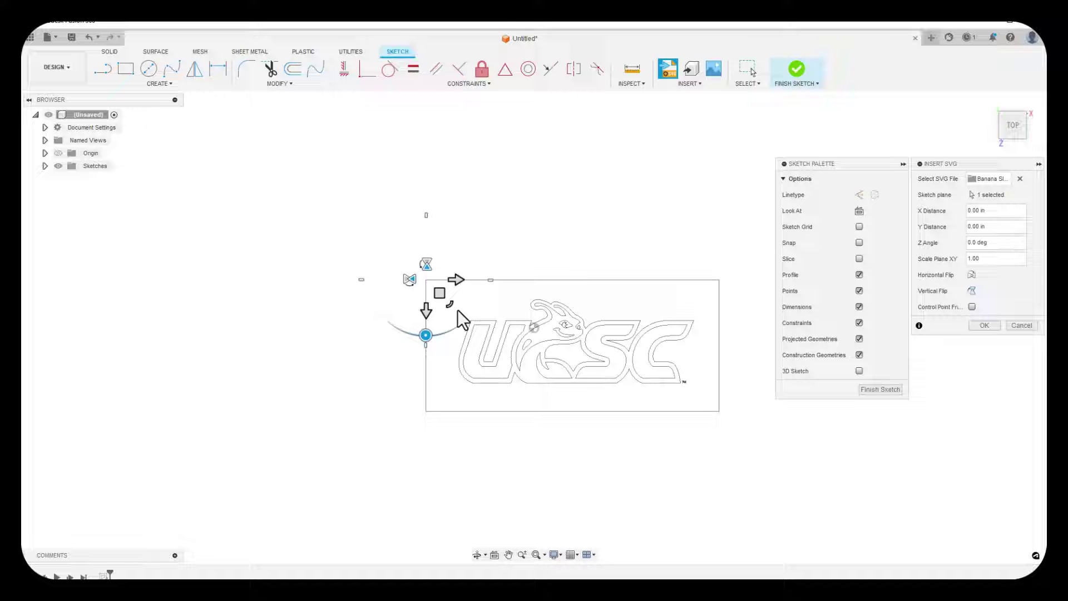
mouse_move(441, 295)
mouse_down()
mouse_move(486, 325)
mouse_move(442, 300)
mouse_up()
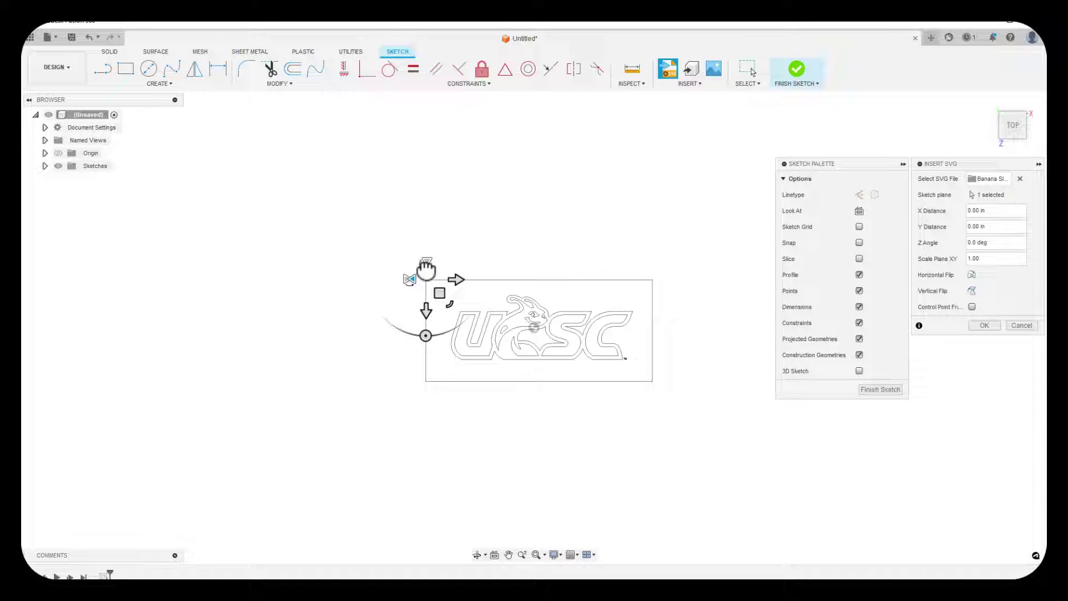
Flip the artwork horizontally and back to its original orientation, accept the insertion and finish the sketch.
click(410, 278)
click(410, 278)
click(986, 325)
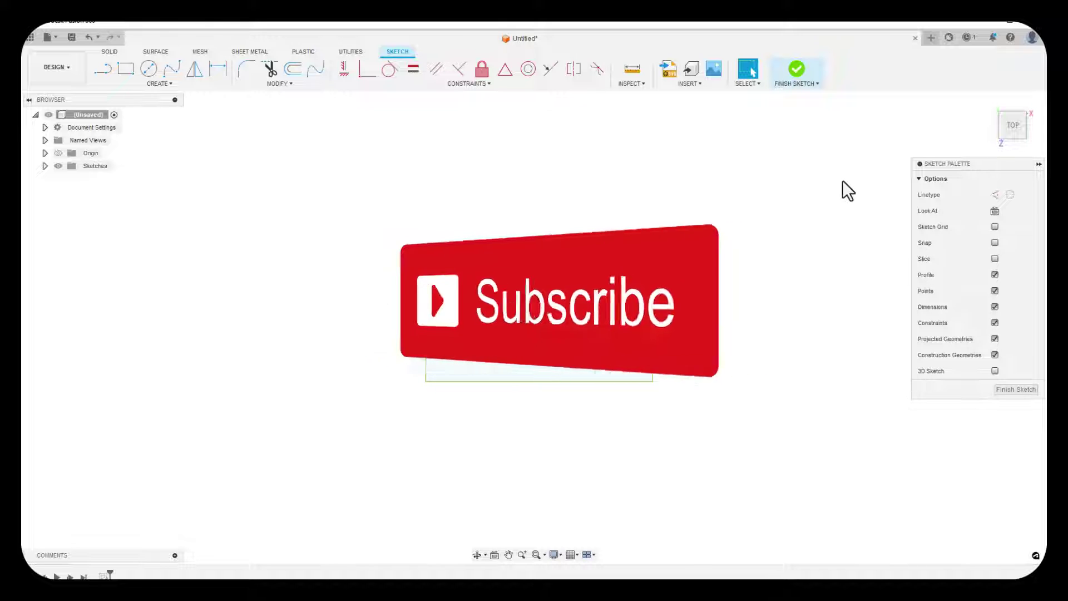
click(795, 79)
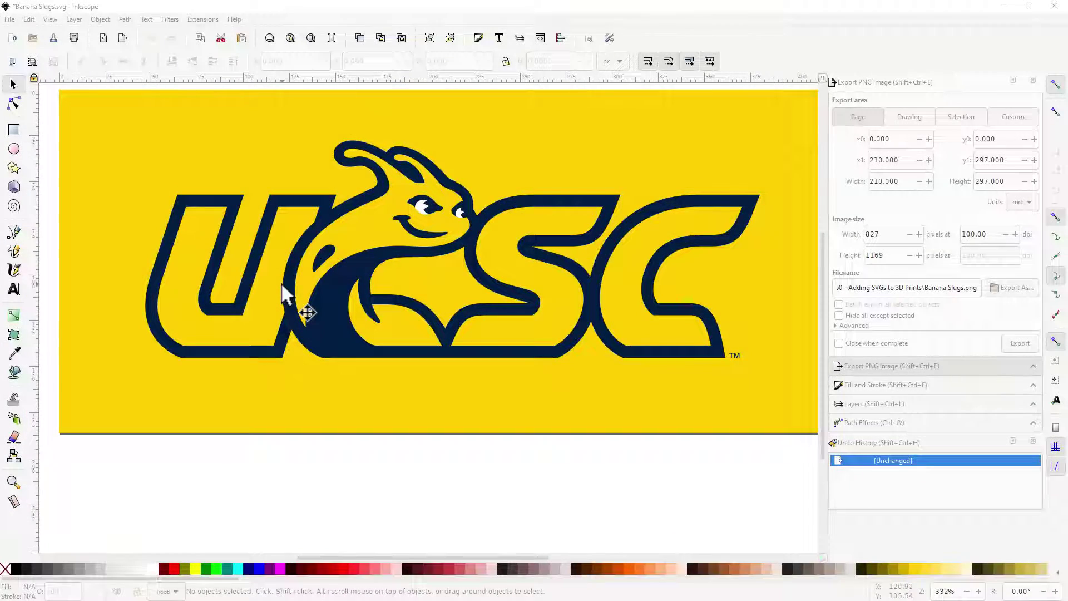
Switch to Inkscape and examine the outline edges of the logo in Banana Slugs.svg at high magnification.
ctrl+scroll(281, 282, up, 4)
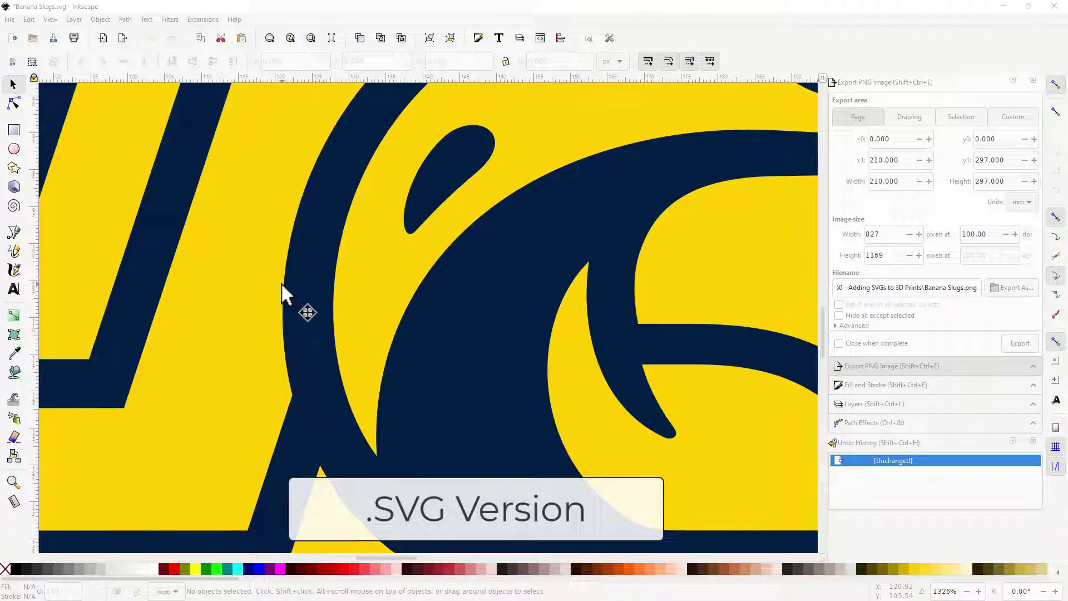
ctrl+scroll(282, 282, up, 1)
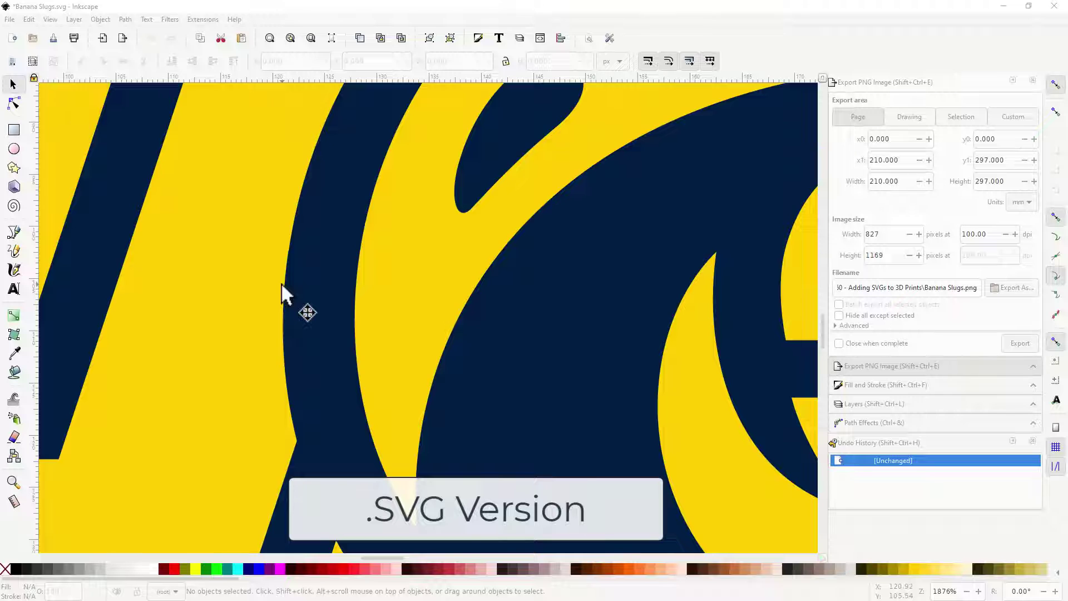
ctrl+scroll(282, 282, up, 3)
ctrl+scroll(282, 284, down, 6)
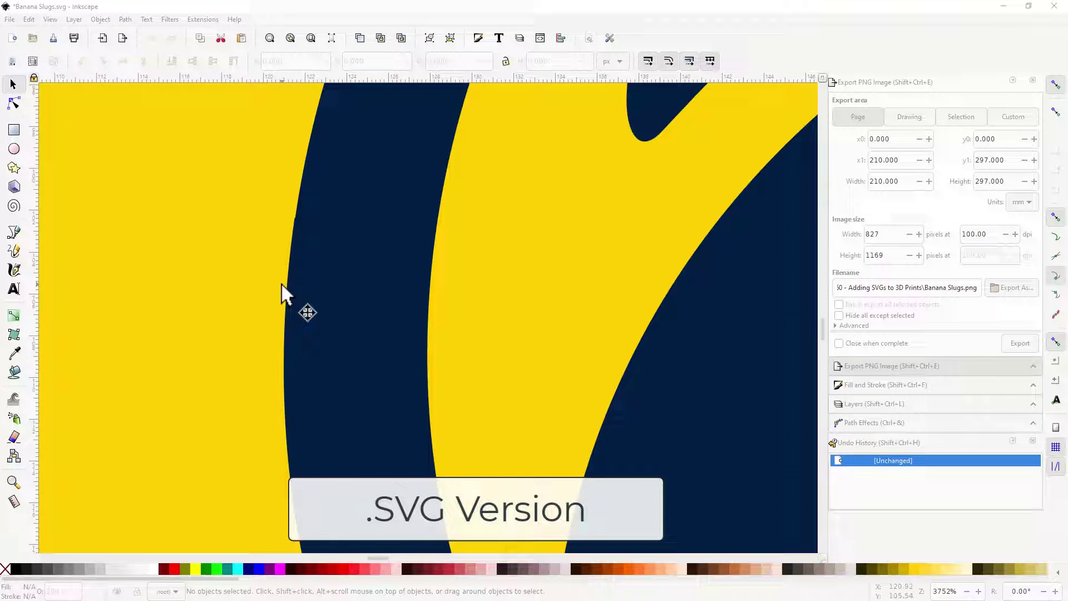
ctrl+scroll(281, 284, down, 1)
ctrl+scroll(282, 282, down, 1)
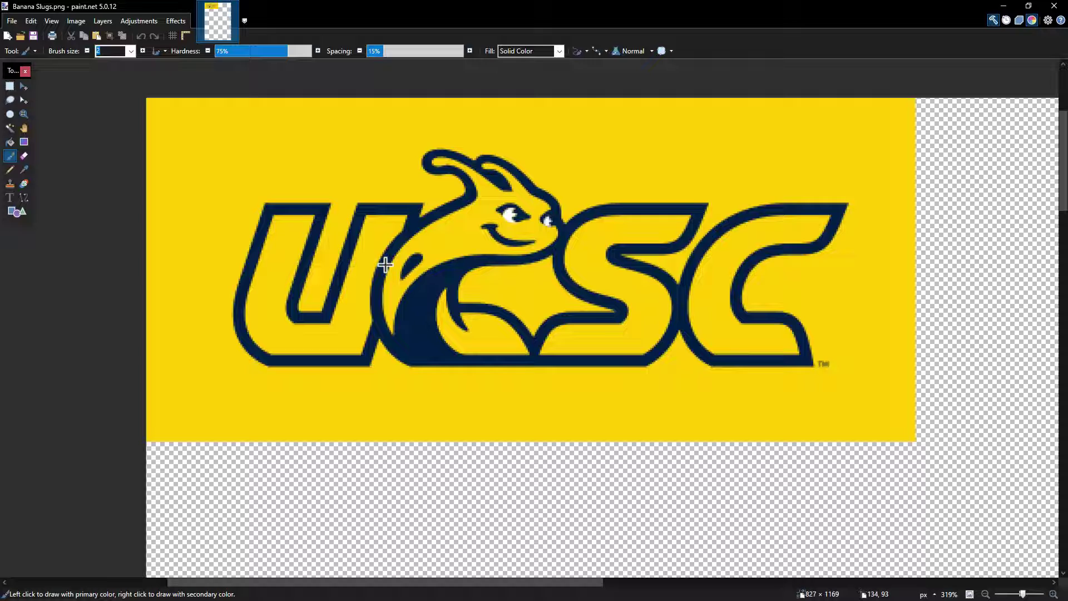
Examine the logo's edges in Banana Slugs.png at high magnification in paint.net and compare them with the SVG in Inkscape.
ctrl+scroll(402, 271, up, 3)
ctrl+scroll(385, 265, up, 3)
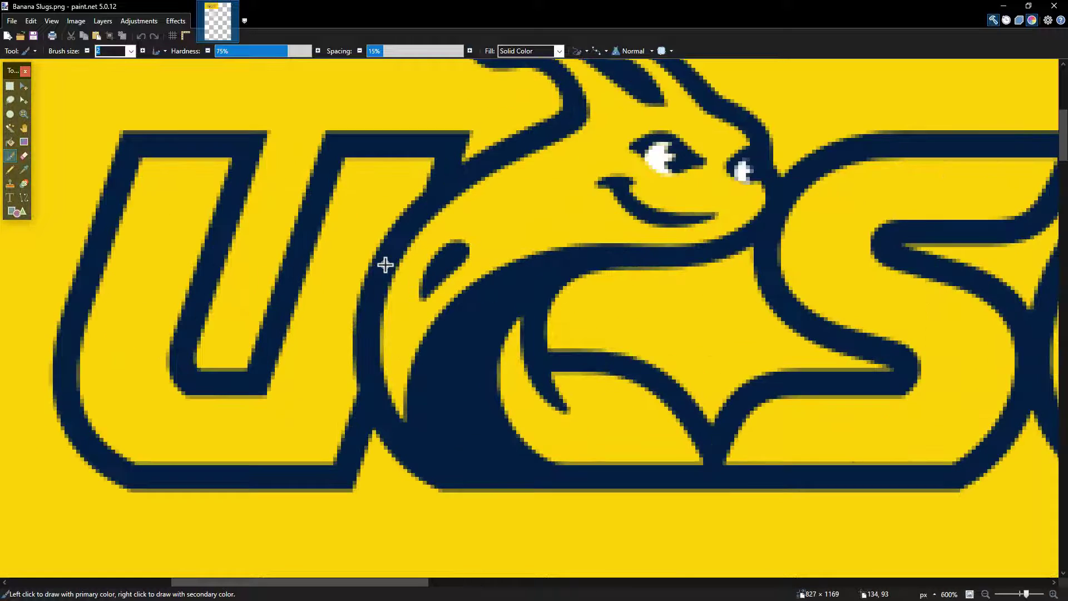
ctrl+scroll(385, 265, up, 1)
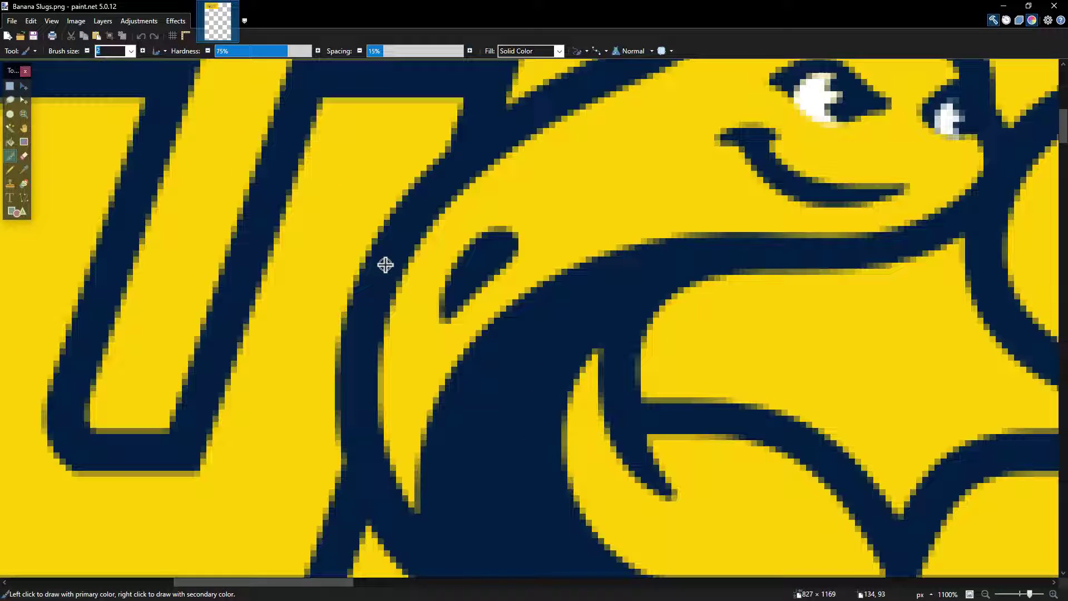
ctrl+scroll(385, 265, down, 5)
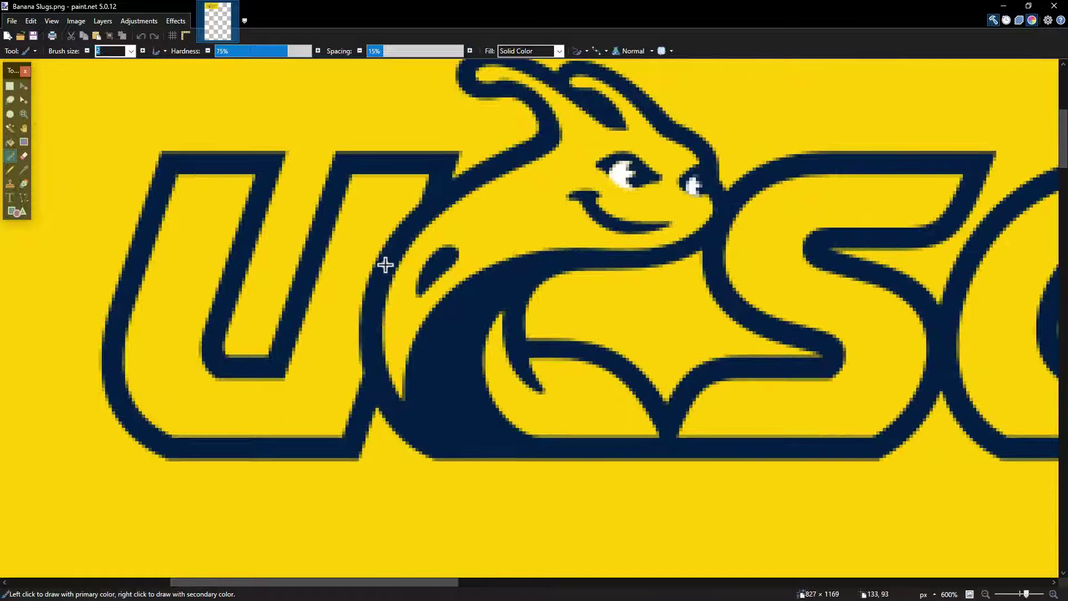
ctrl+scroll(385, 265, down, 1)
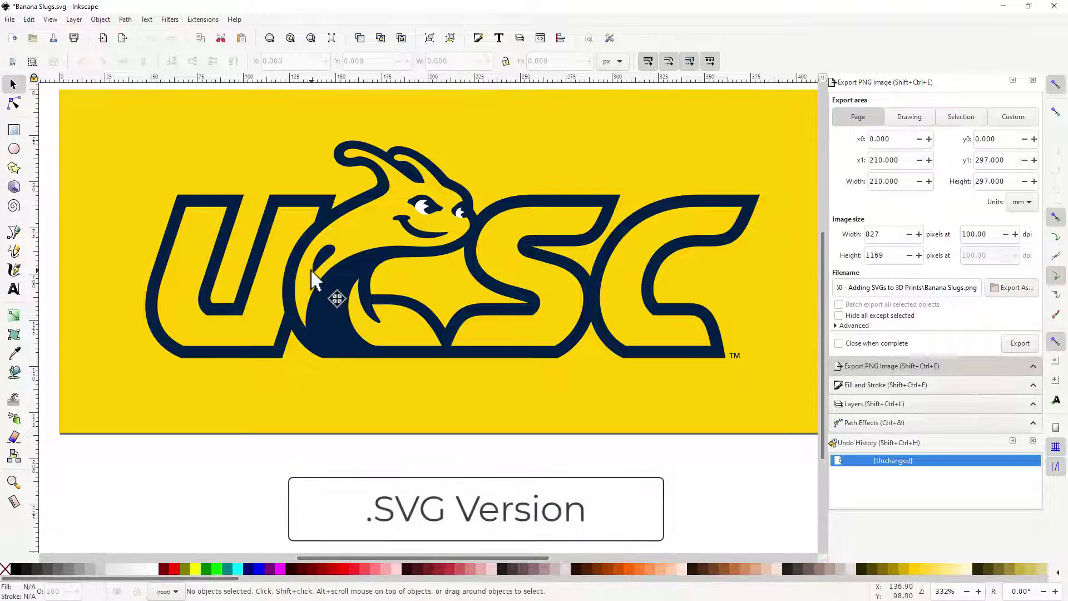
ctrl+scroll(313, 278, up, 3)
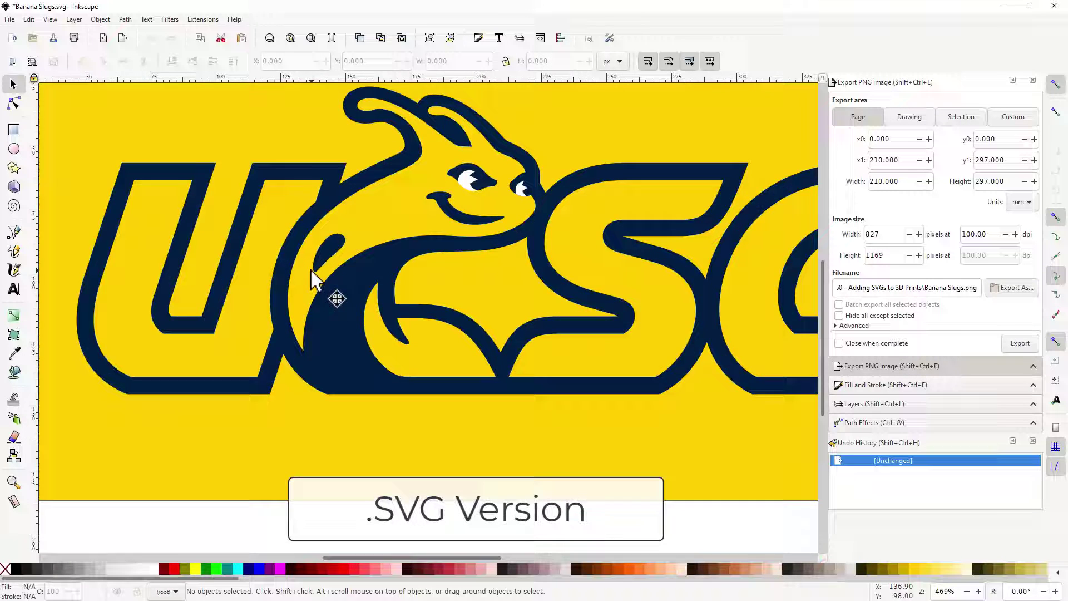
ctrl+scroll(313, 276, up, 6)
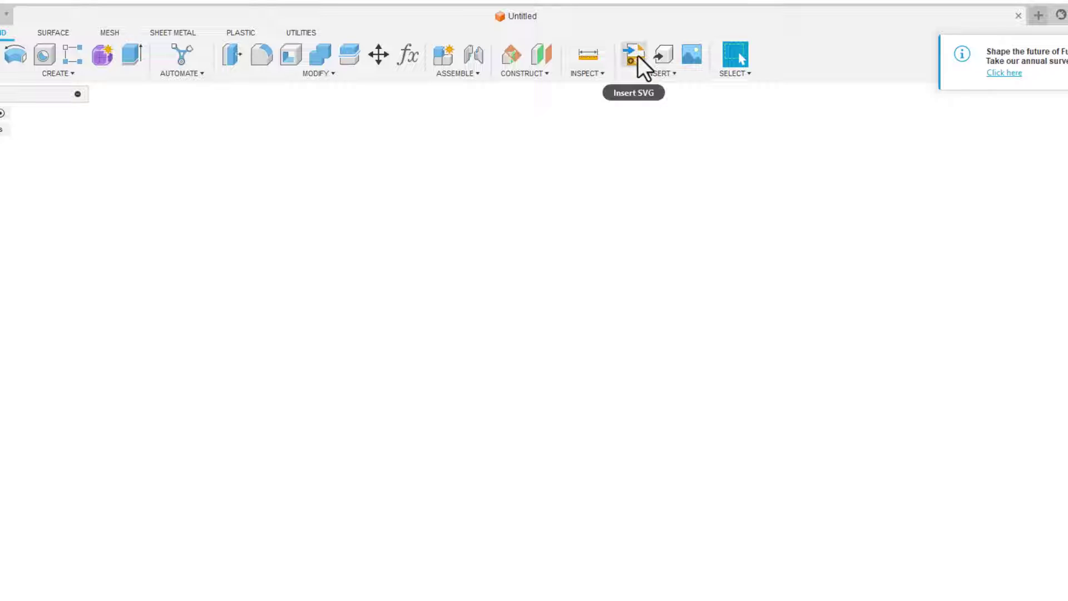
In Fusion 360, insert Banana Slugs.svg from the computer onto the horizontal origin plane of the empty design.
click(659, 76)
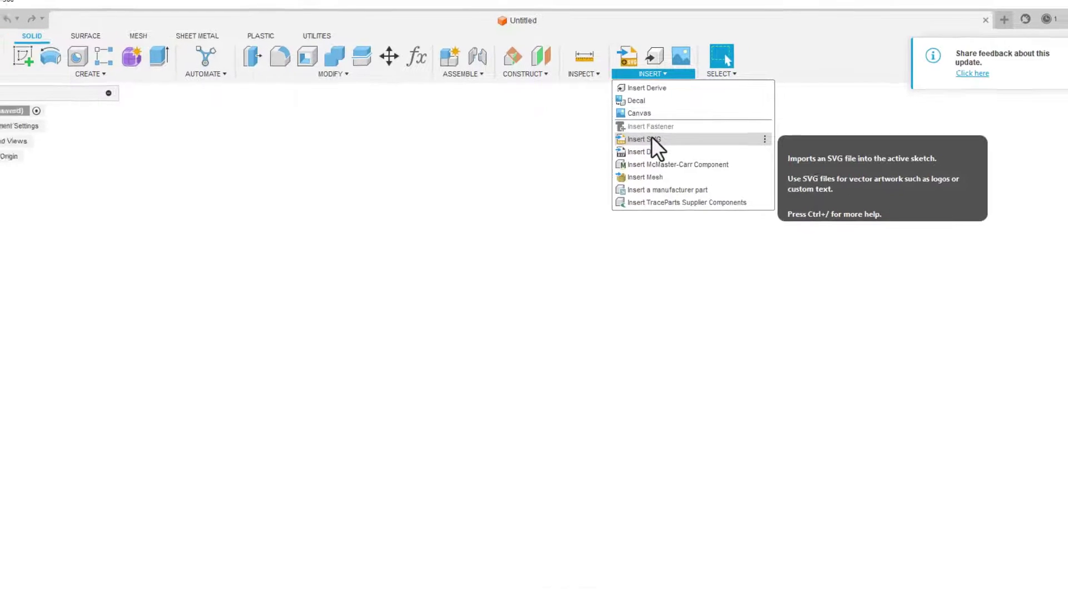
click(645, 139)
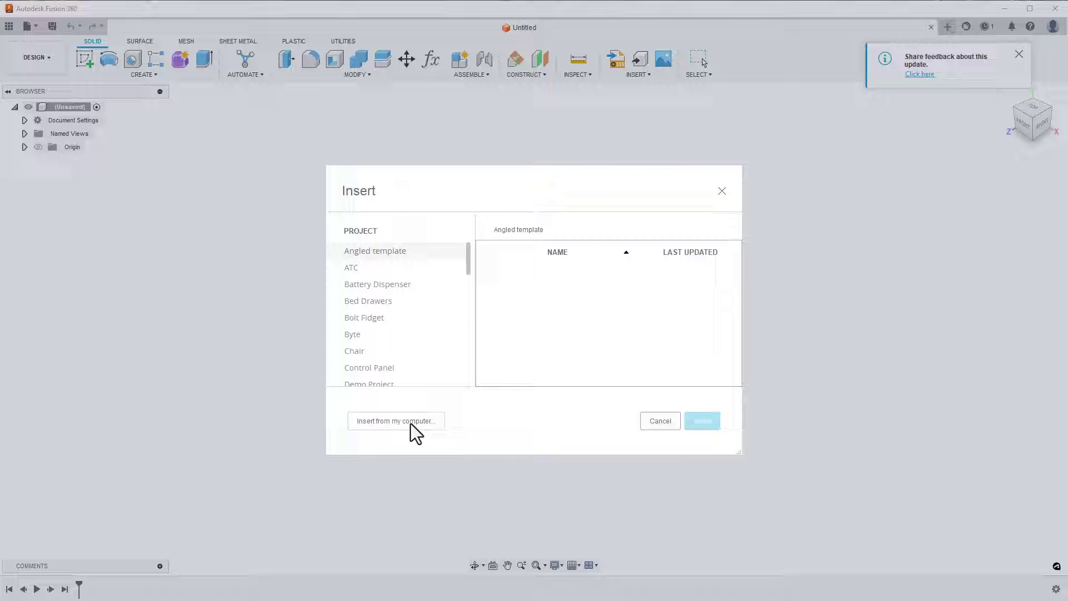
click(411, 425)
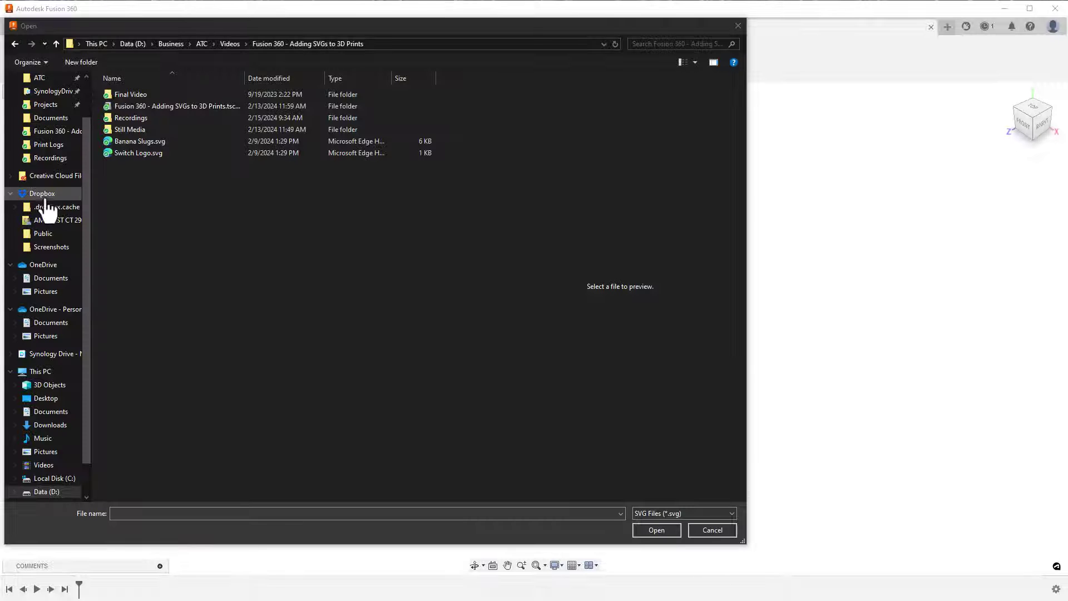
double_click(145, 140)
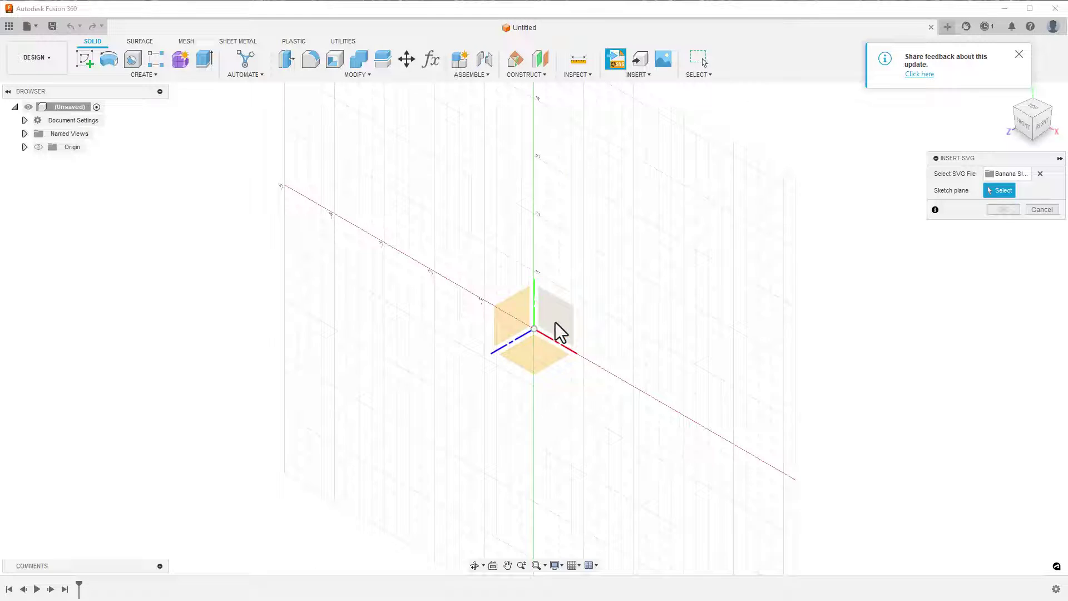
click(536, 359)
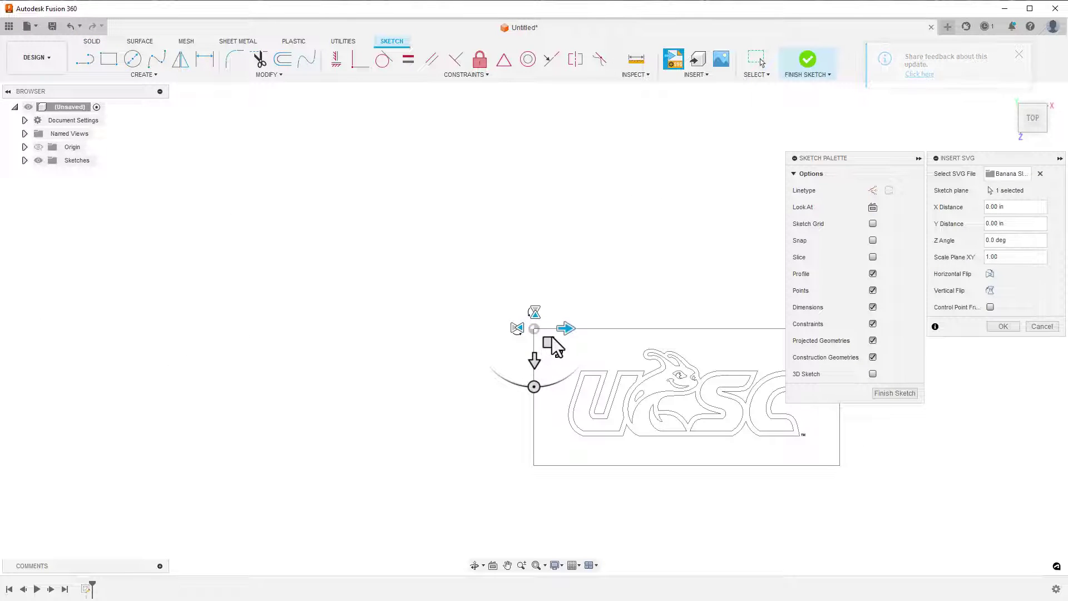
Move the logo artwork about -0.60 in in X and -0.40 in in Y so it surrounds the origin, and shrink it proportionally.
mouse_move(535, 362)
mouse_down()
mouse_move(539, 419)
mouse_move(539, 352)
mouse_up()
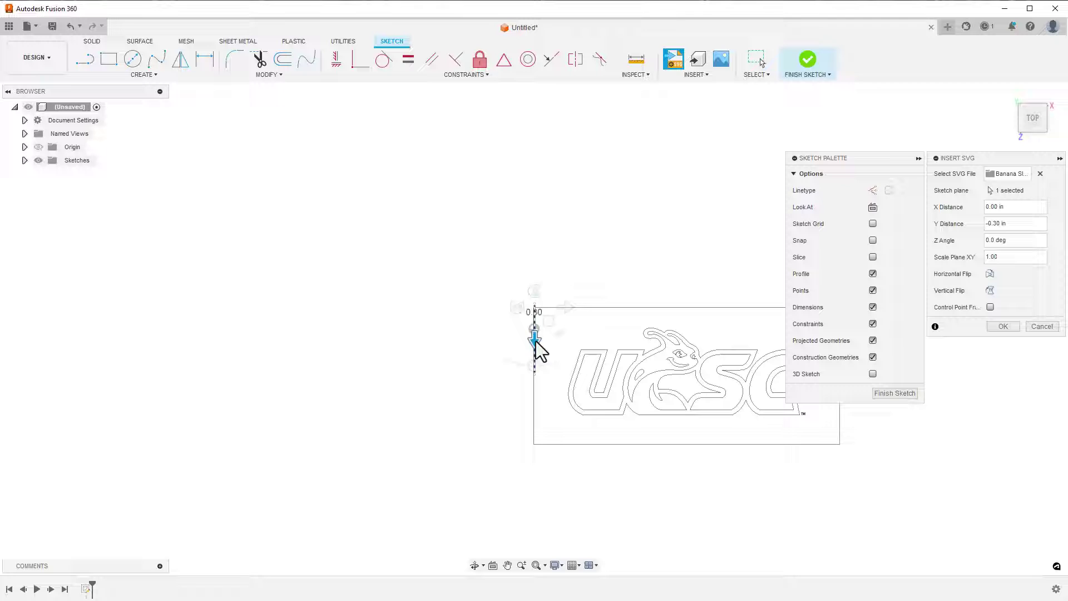
drag(548, 303, 436, 292)
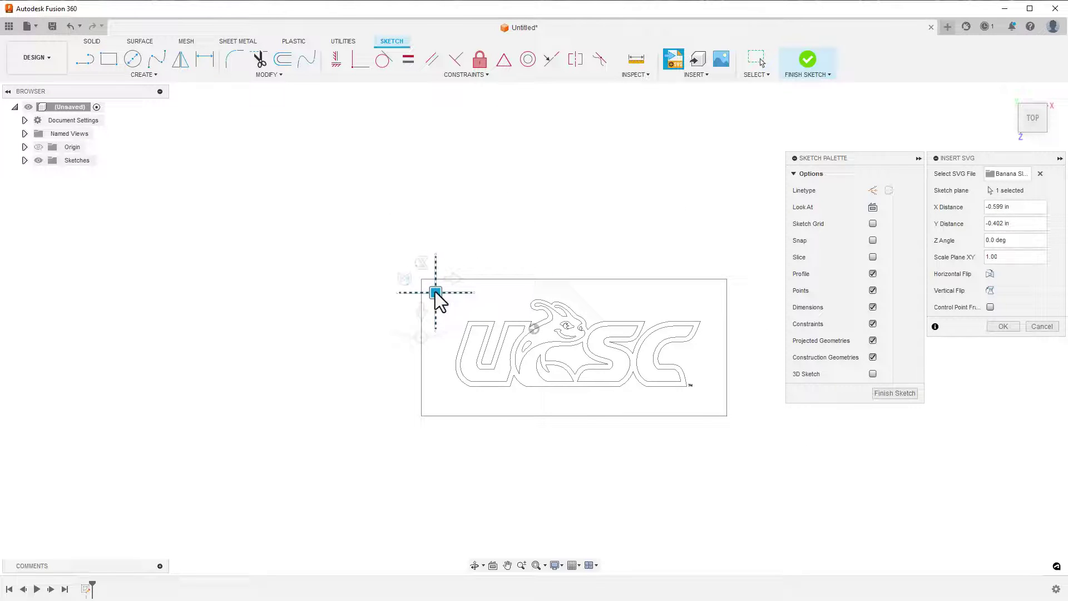
mouse_move(426, 337)
mouse_down()
mouse_move(460, 329)
mouse_move(422, 349)
mouse_up()
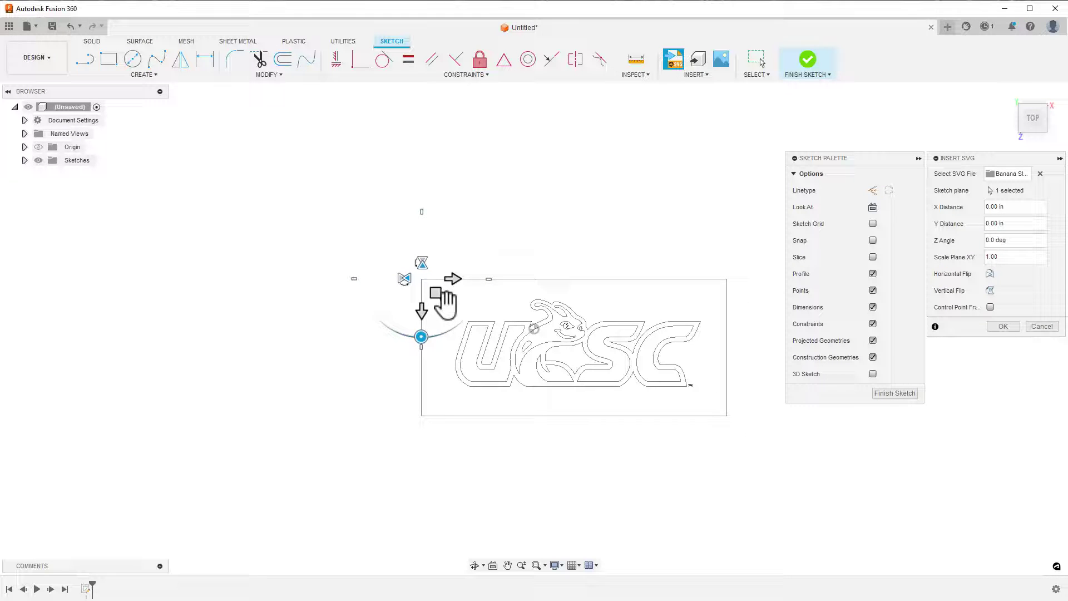
mouse_move(444, 299)
mouse_down()
mouse_move(483, 333)
mouse_move(436, 294)
mouse_up()
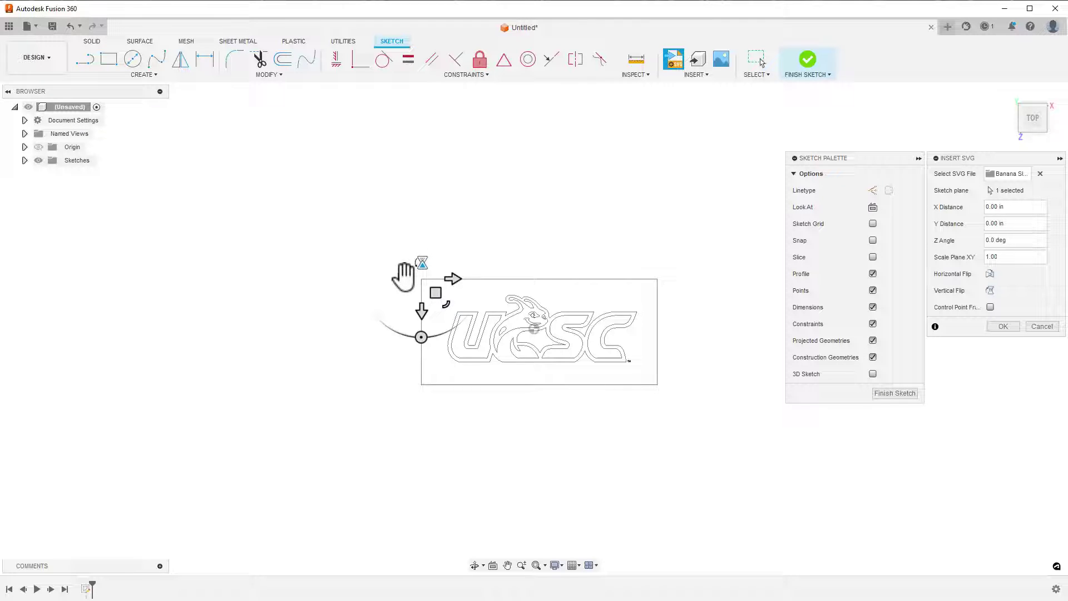
Mirror the logo artwork horizontally and back again, accept the SVG placement and finish the sketch.
click(404, 279)
click(404, 278)
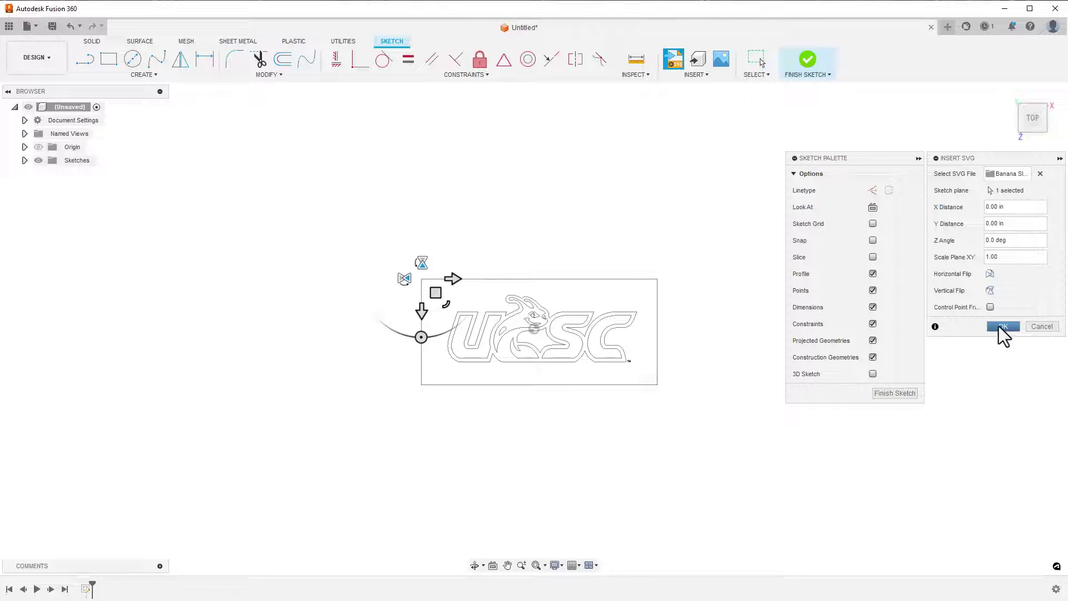
click(1021, 207)
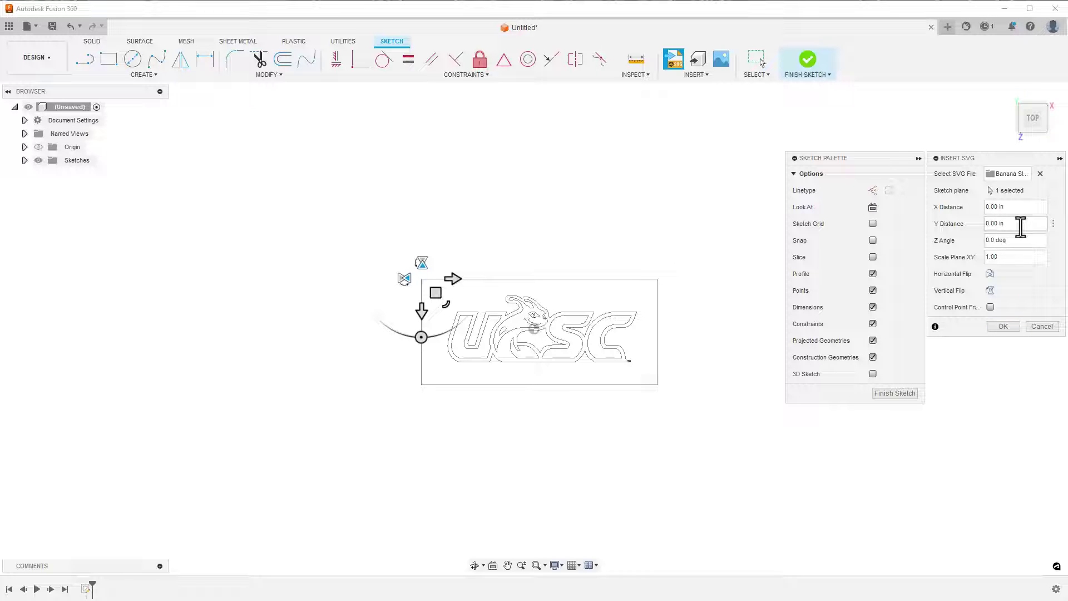
click(1003, 326)
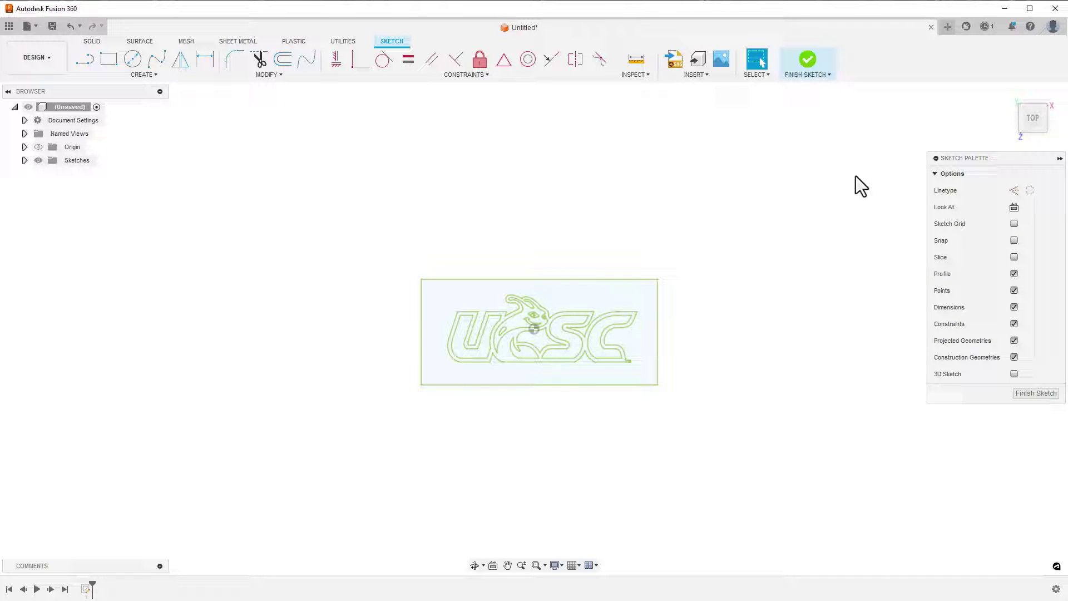
click(804, 61)
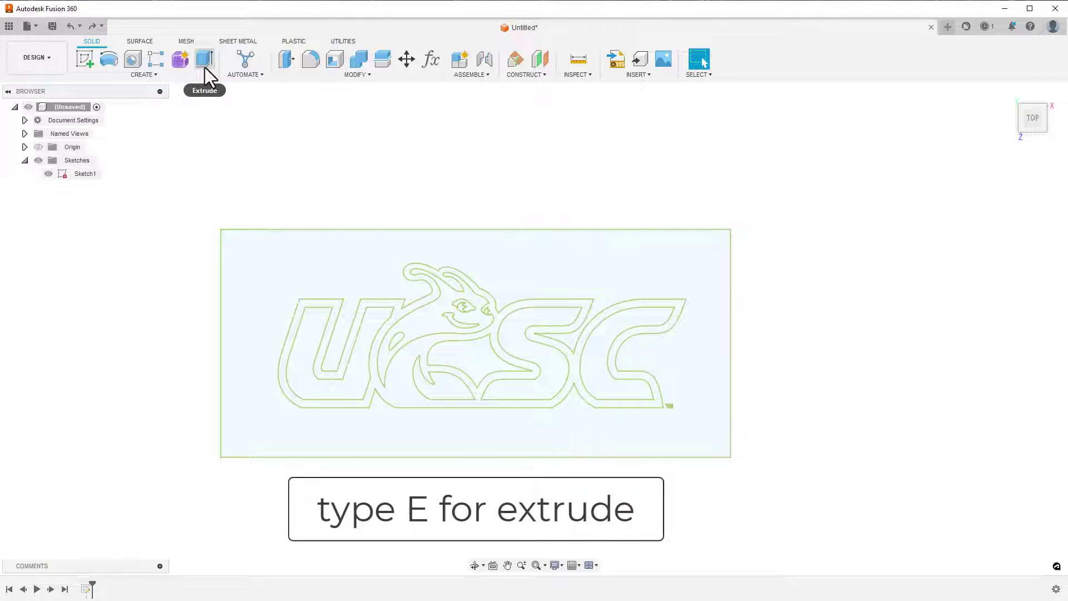
Extrude the rectangular background profile surrounding the logo upward by 0.10 in as a new body.
key(e)
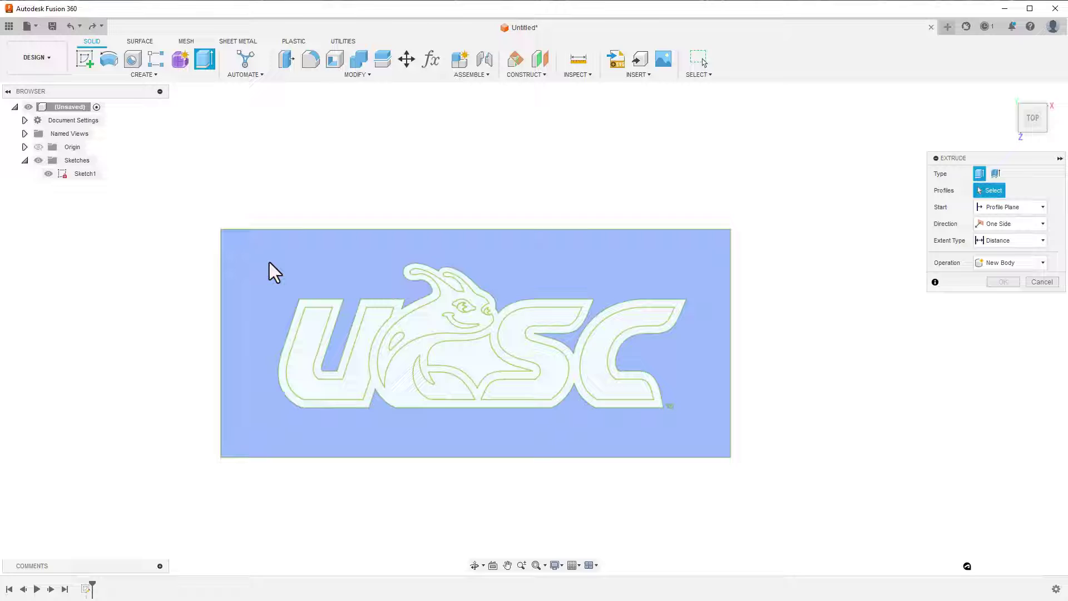
click(270, 263)
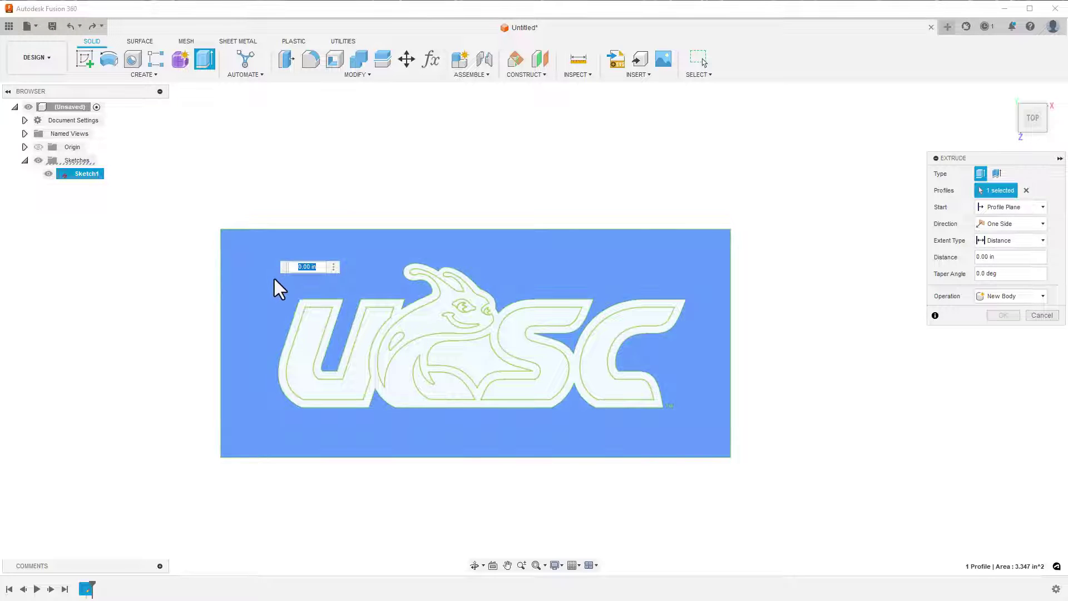
shift+middle_drag(278, 312, 298, 245)
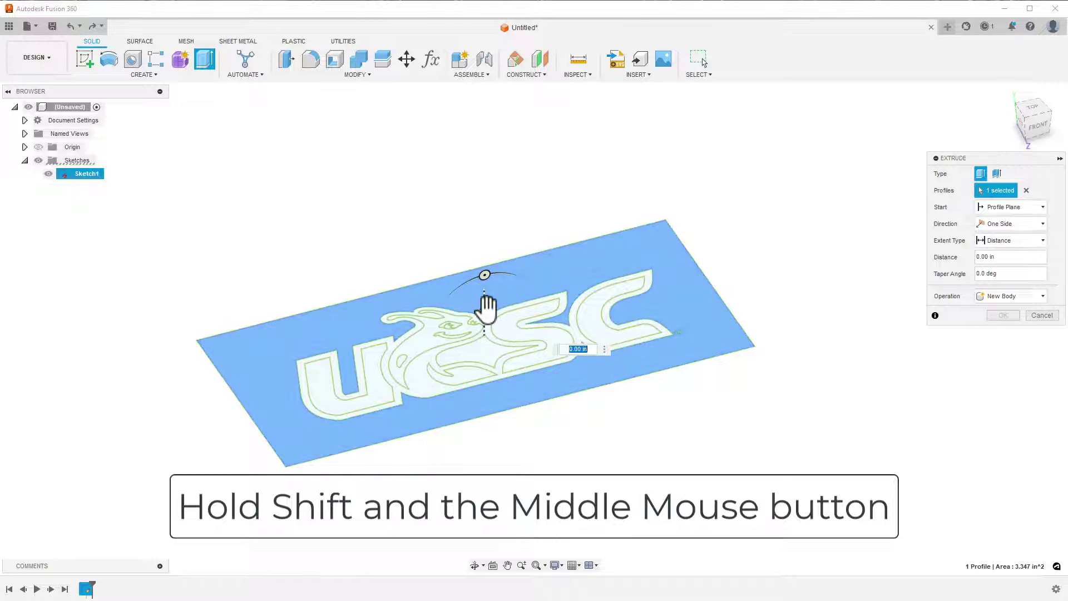
drag(487, 310, 485, 302)
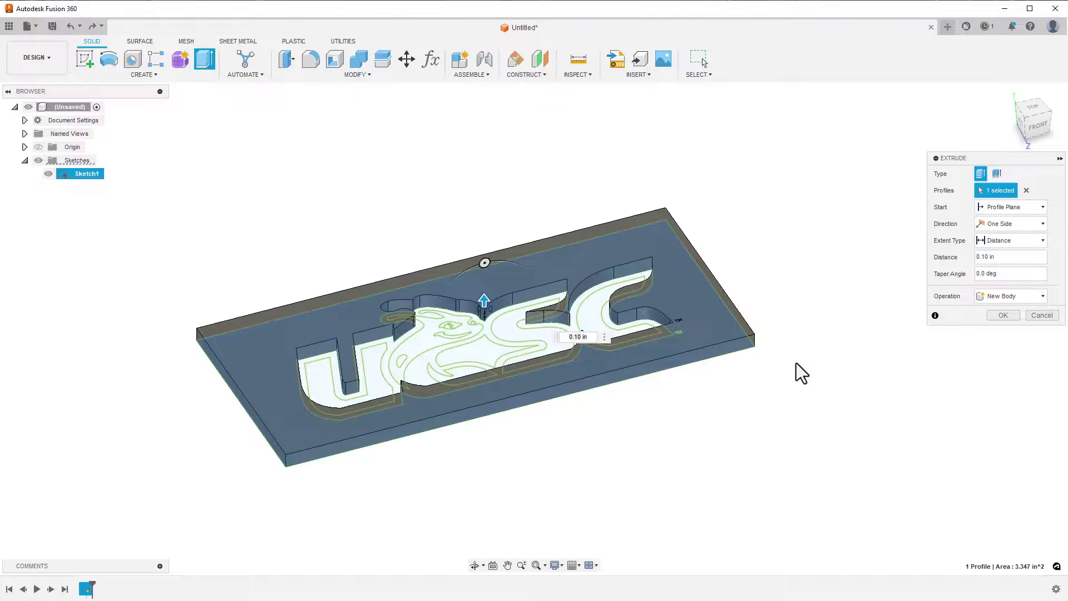
click(1003, 316)
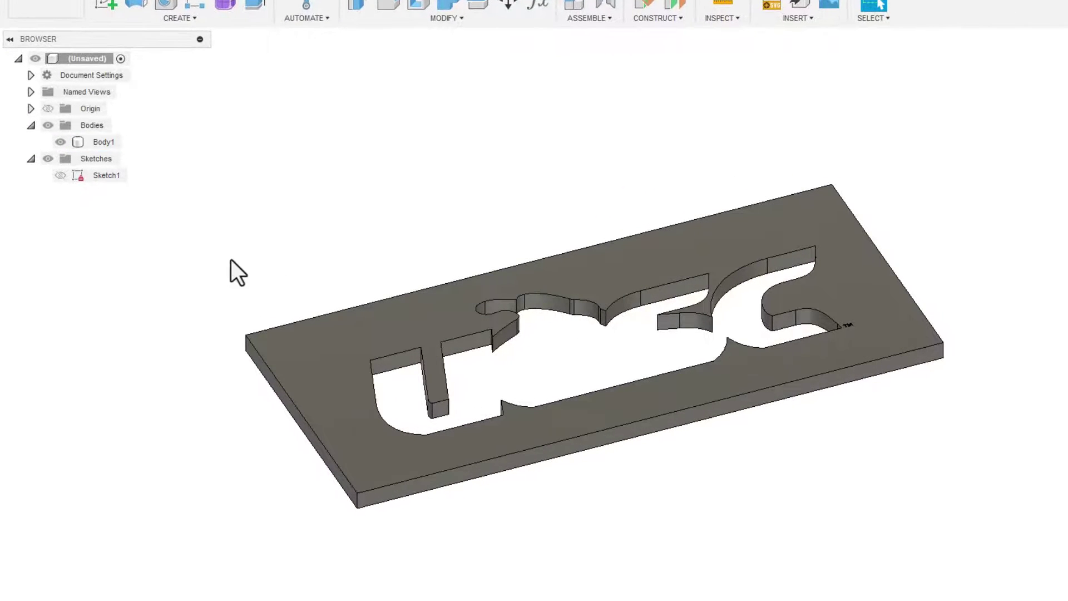
Show the logo sketch again and open it for editing.
click(60, 177)
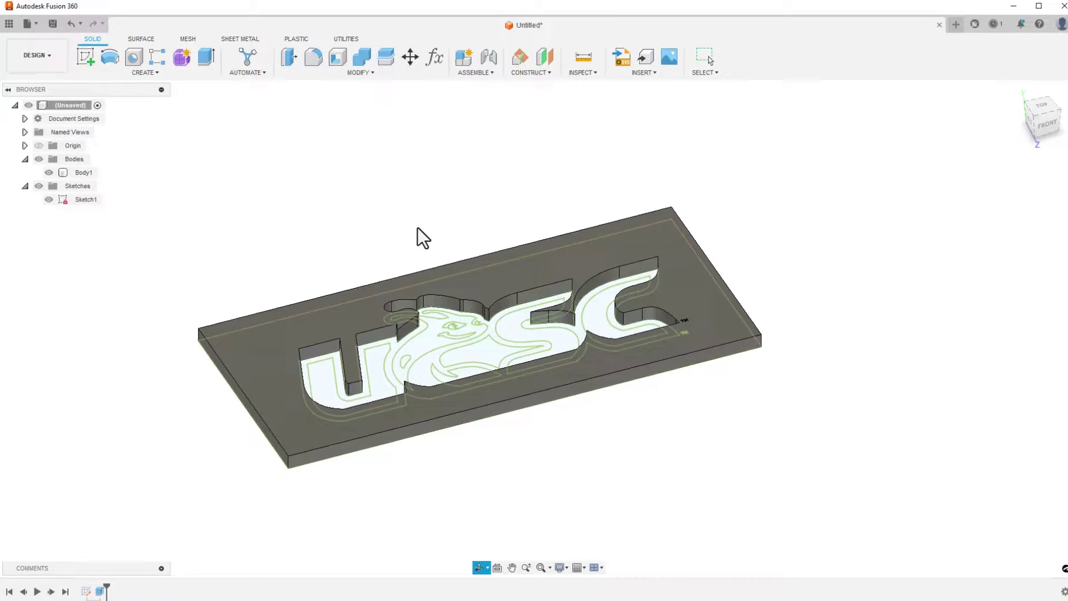
shift+middle_drag(417, 228, 396, 247)
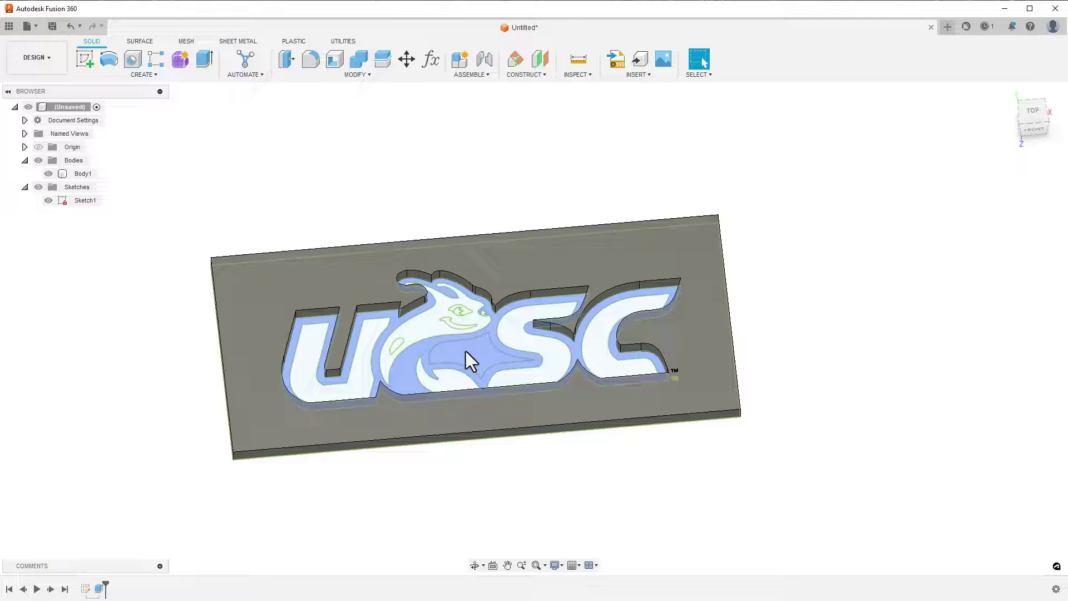
right_click(86, 202)
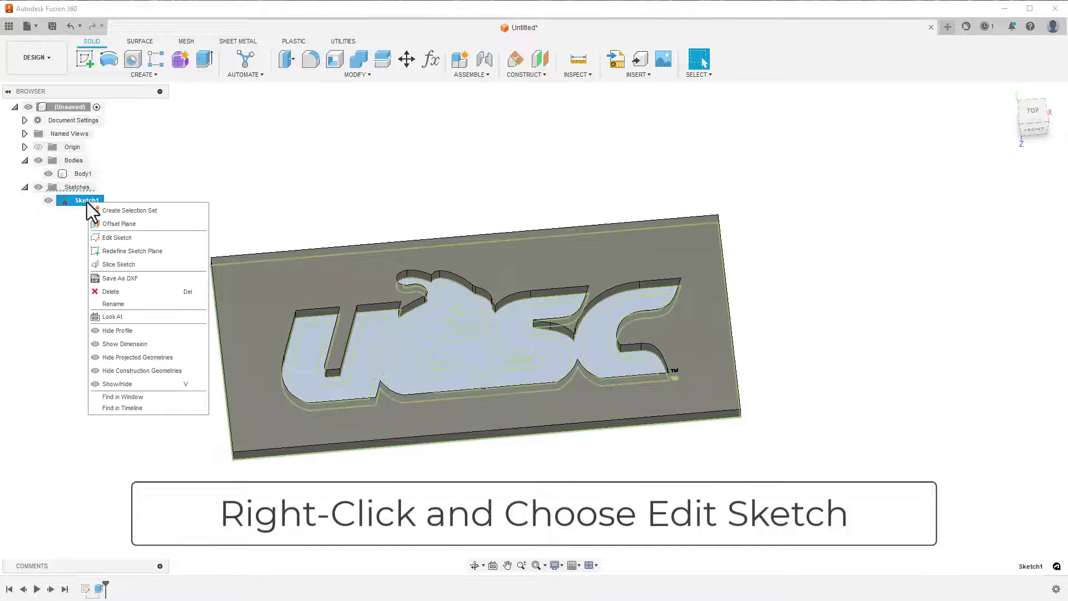
click(118, 223)
Close the tiny gap at the pointed tip of the region beneath the slug's head with a 3-point arc, and finish the sketch.
scroll(495, 333, up, 6)
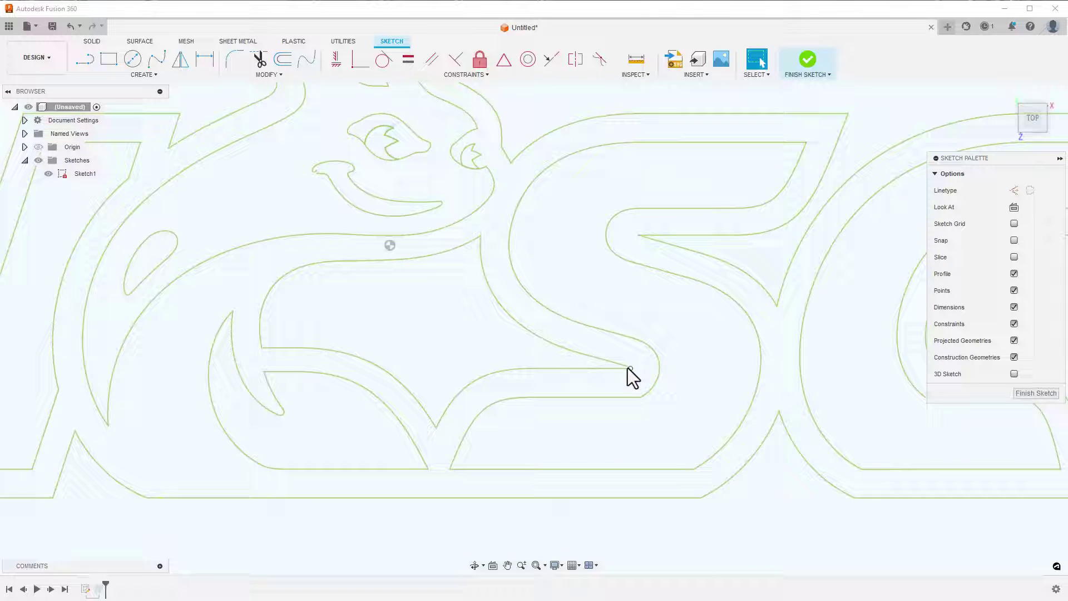
scroll(629, 368, up, 10)
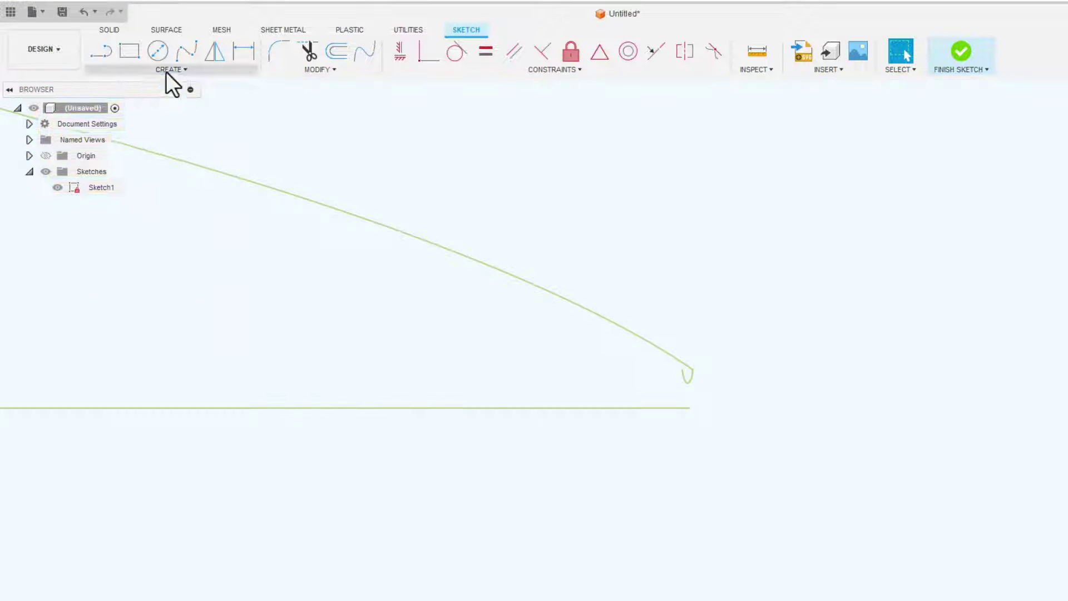
click(166, 69)
mouse_move(149, 124)
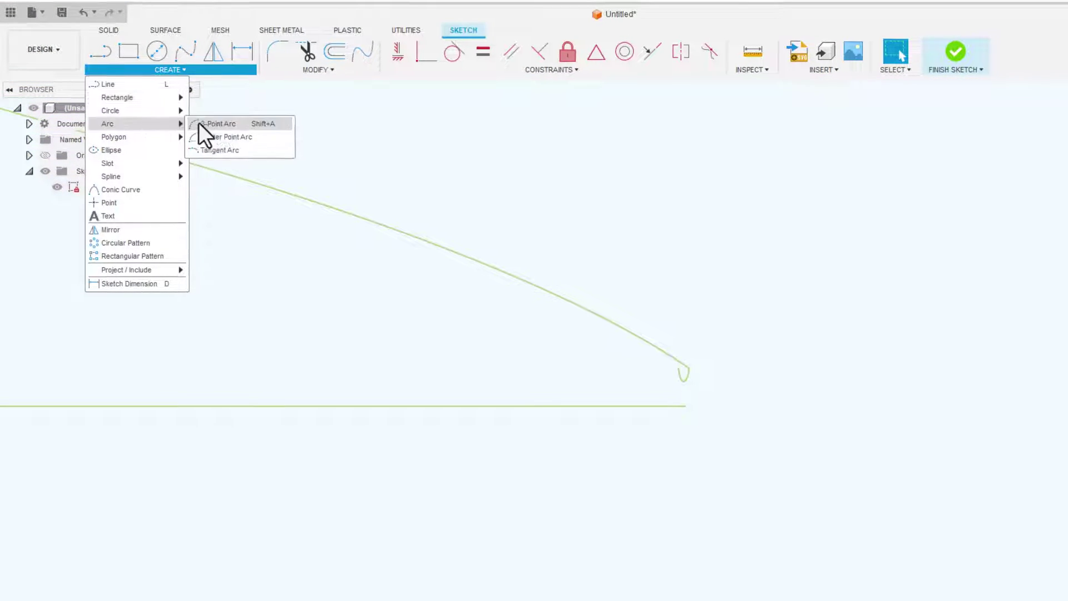
click(198, 124)
click(689, 367)
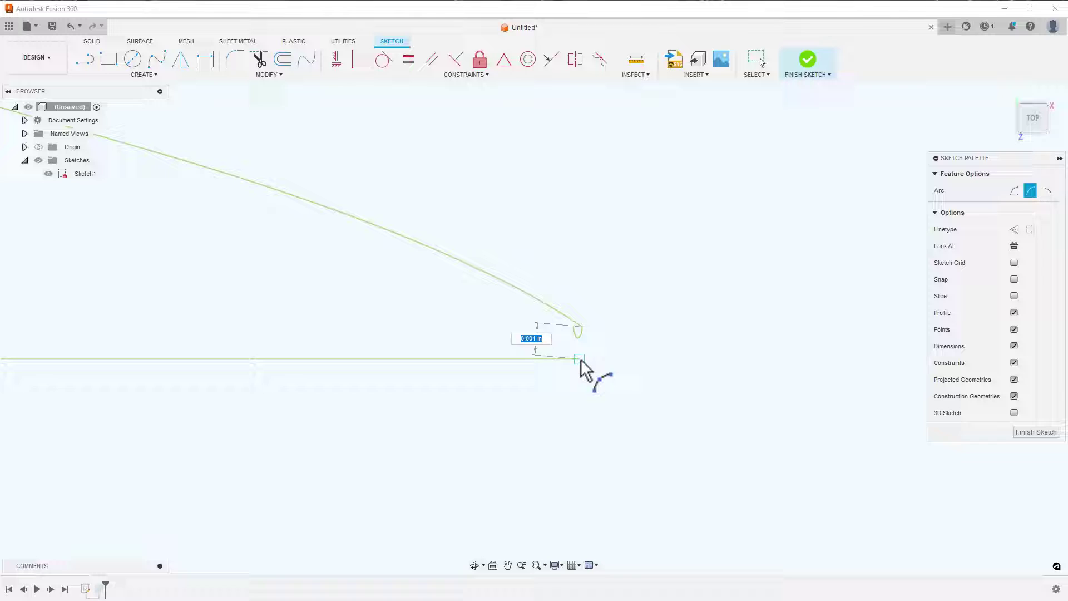
click(579, 359)
click(595, 350)
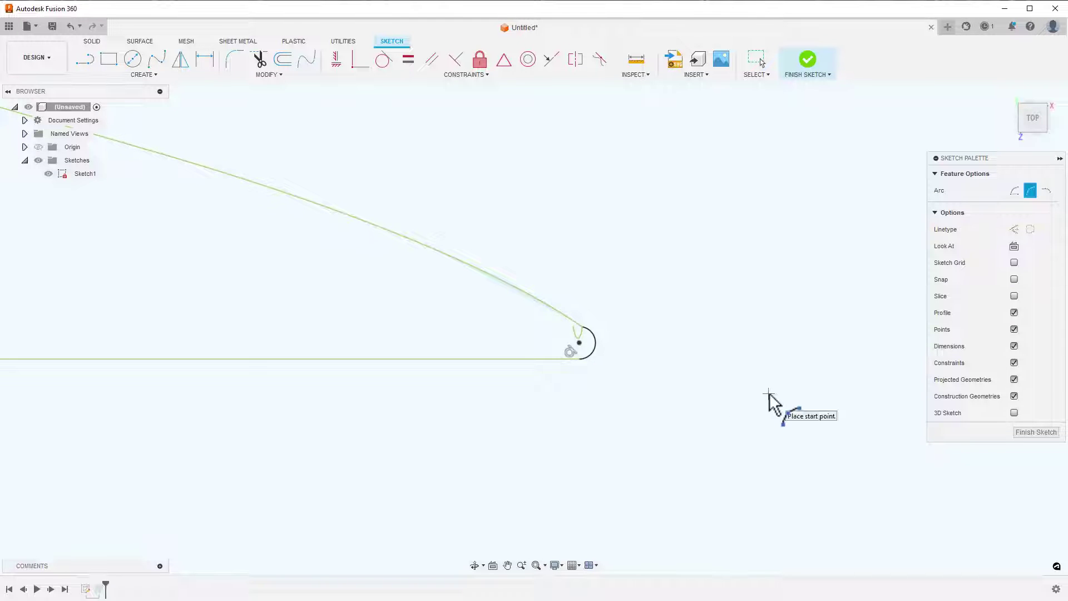
scroll(769, 396, down, 10)
key(Escape)
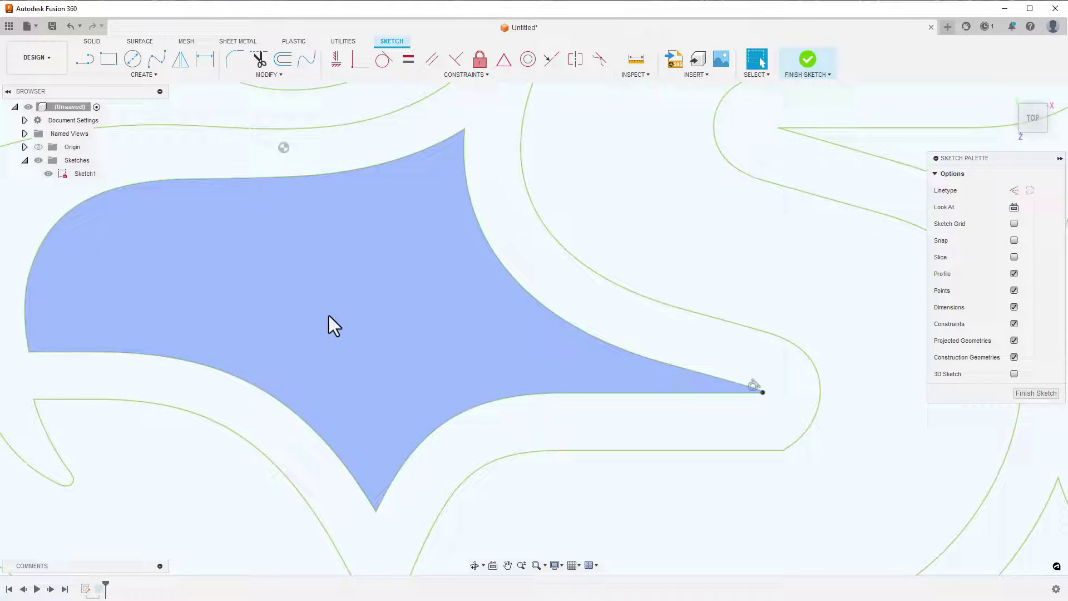
scroll(329, 315, down, 1)
click(1036, 394)
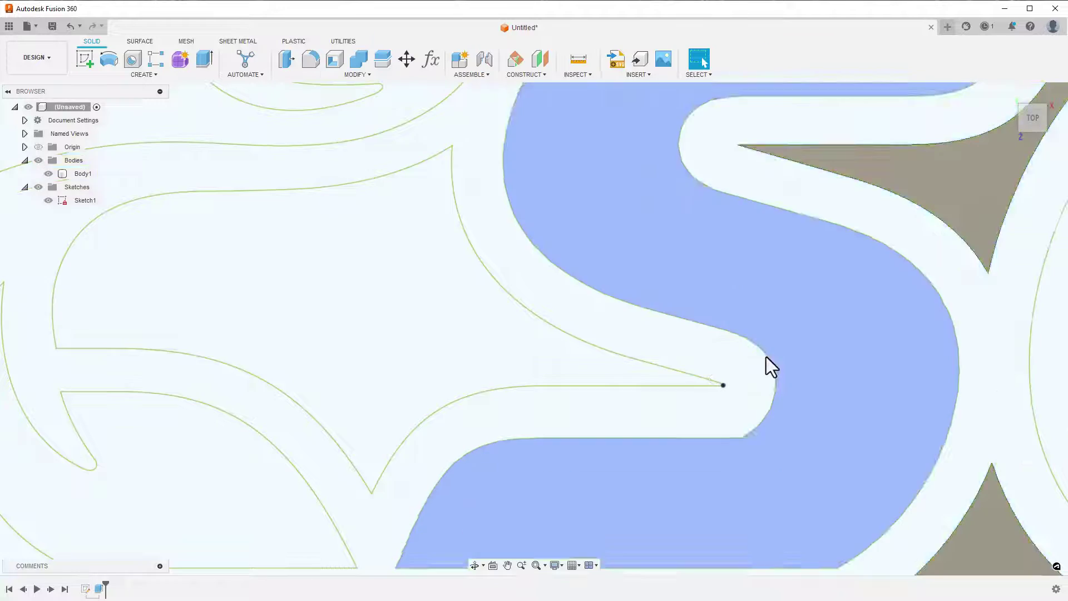
Edit the background extrusion to include the newly closed pointed profile between the slug and the S.
scroll(520, 310, down, 4)
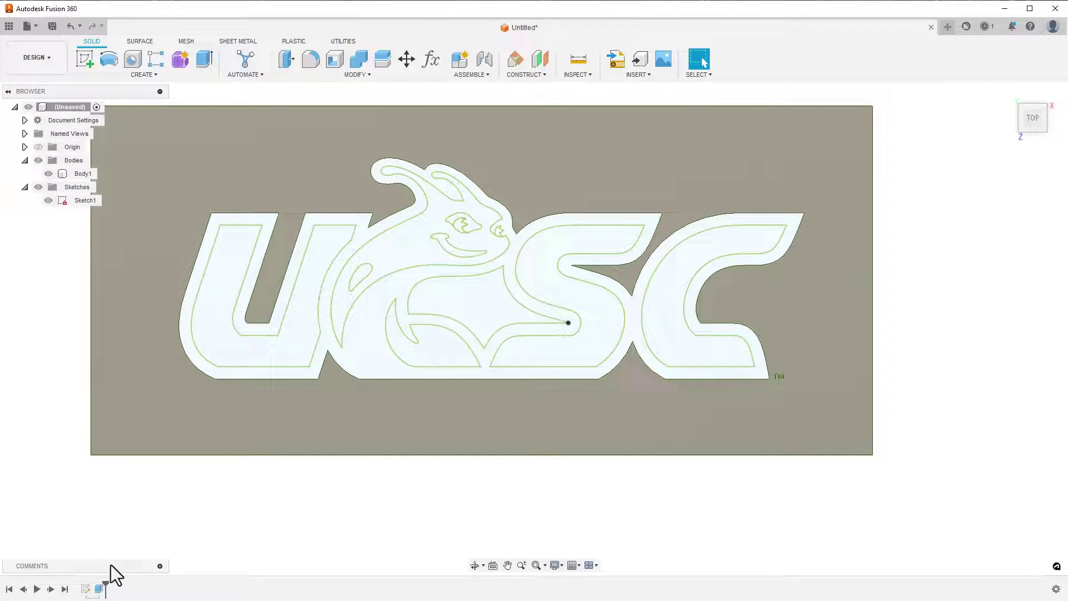
click(99, 588)
right_click(99, 589)
click(126, 479)
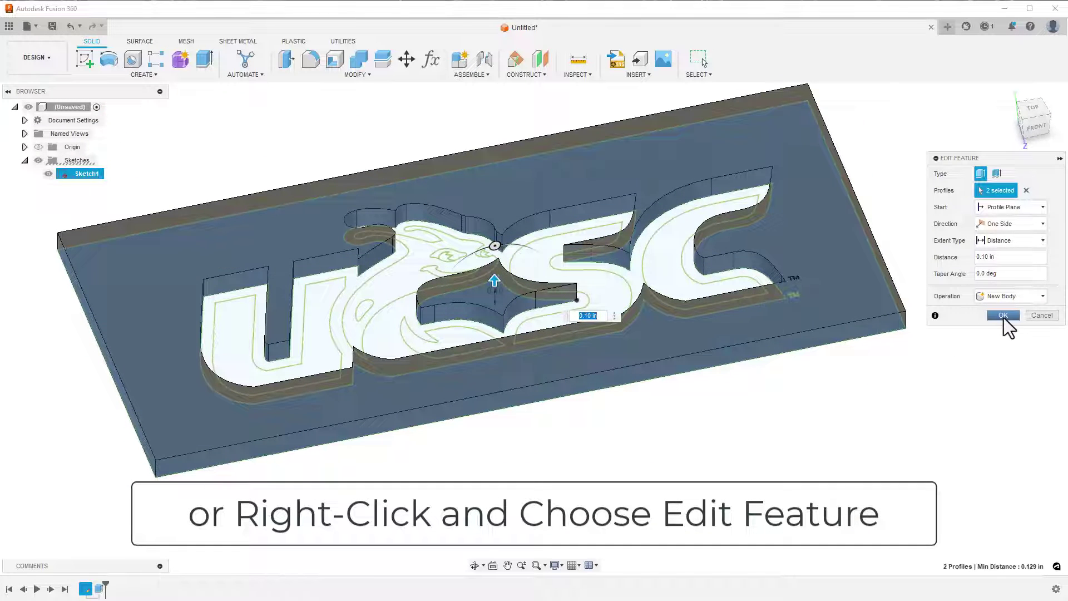
click(1003, 315)
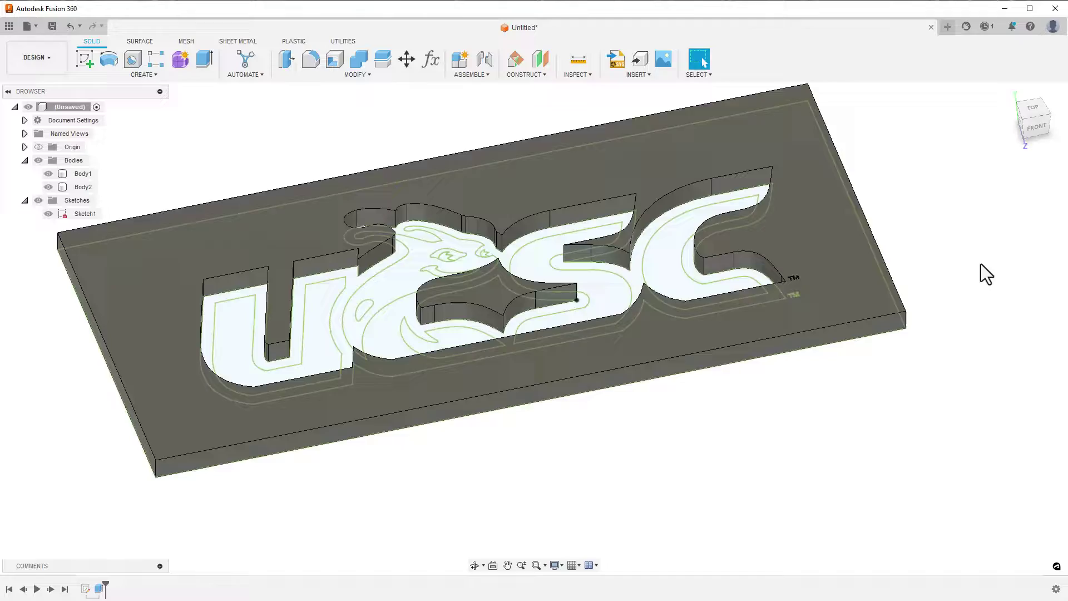
Extrude the logo's outline profiles, including the thin overlap slivers, 0.15 in with the New Body operation.
shift+middle_drag(981, 264, 973, 286)
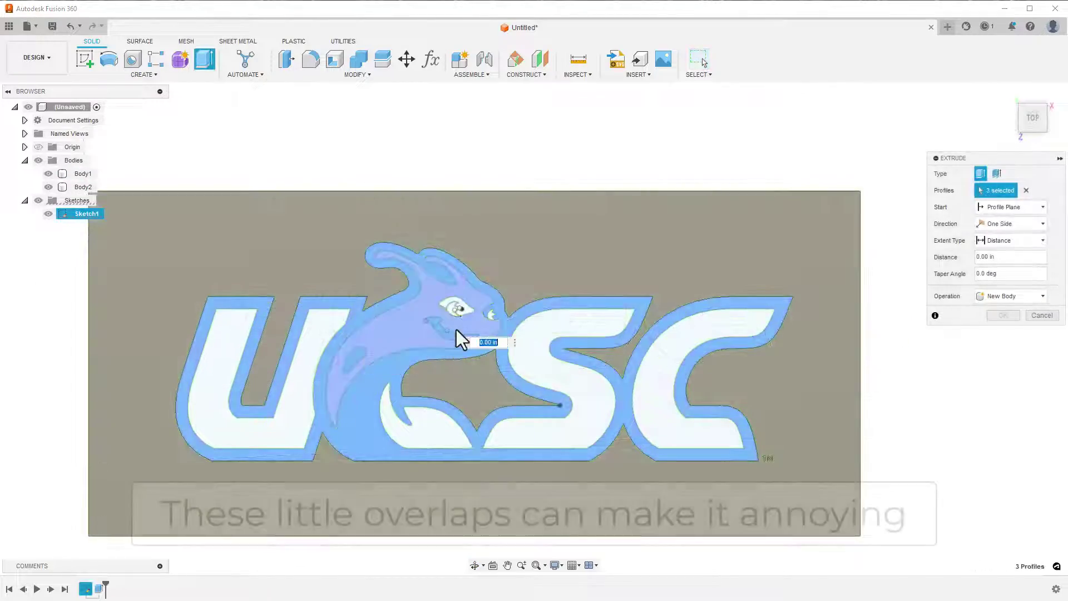
scroll(456, 329, up, 10)
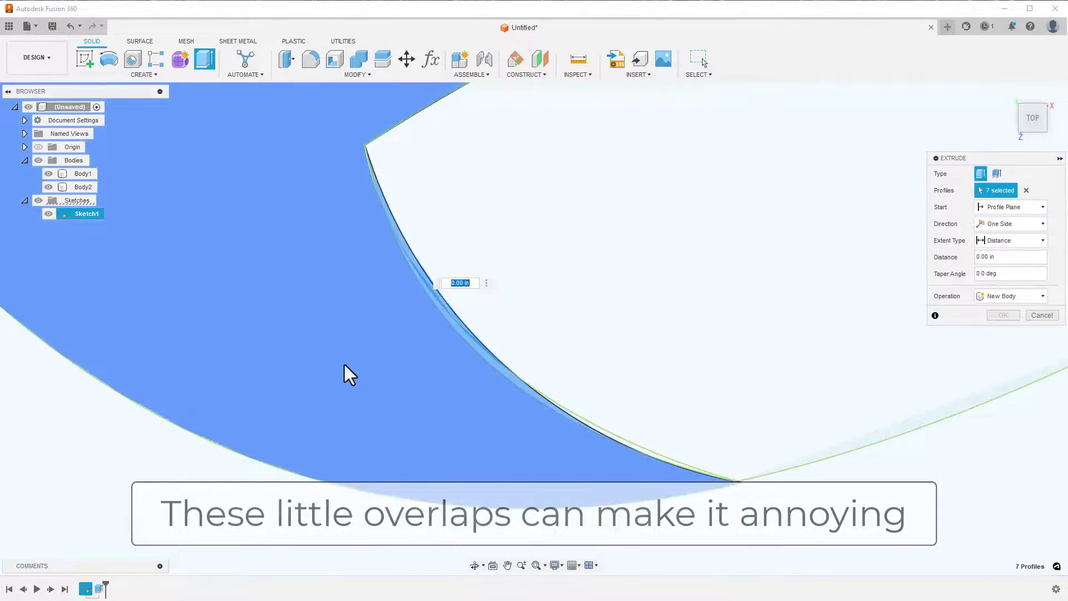
scroll(349, 375, down, 10)
shift+middle_drag(345, 370, 334, 393)
drag(334, 394, 326, 358)
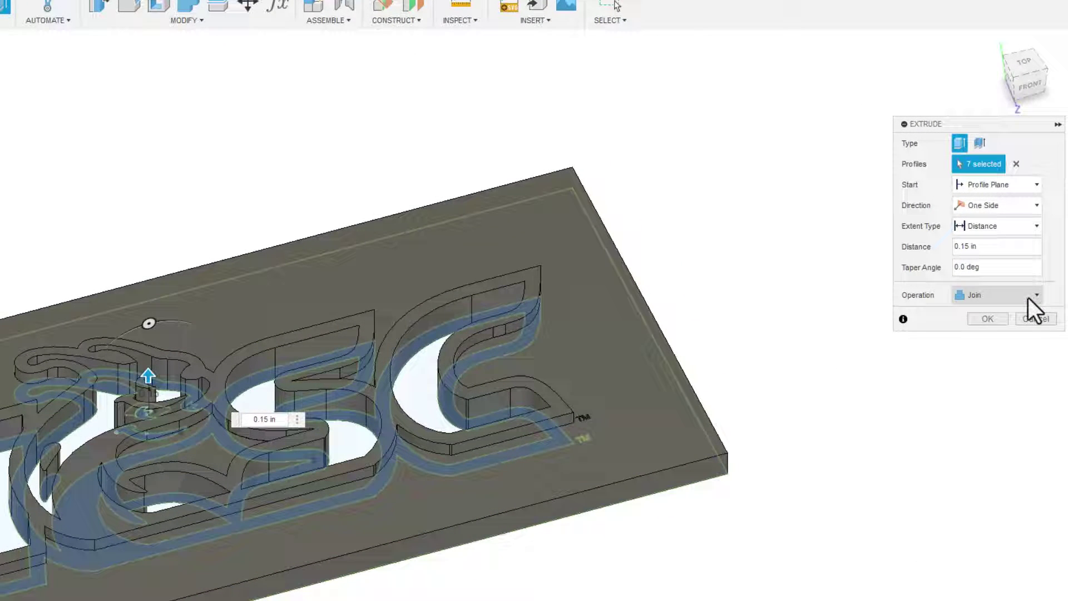
click(1029, 296)
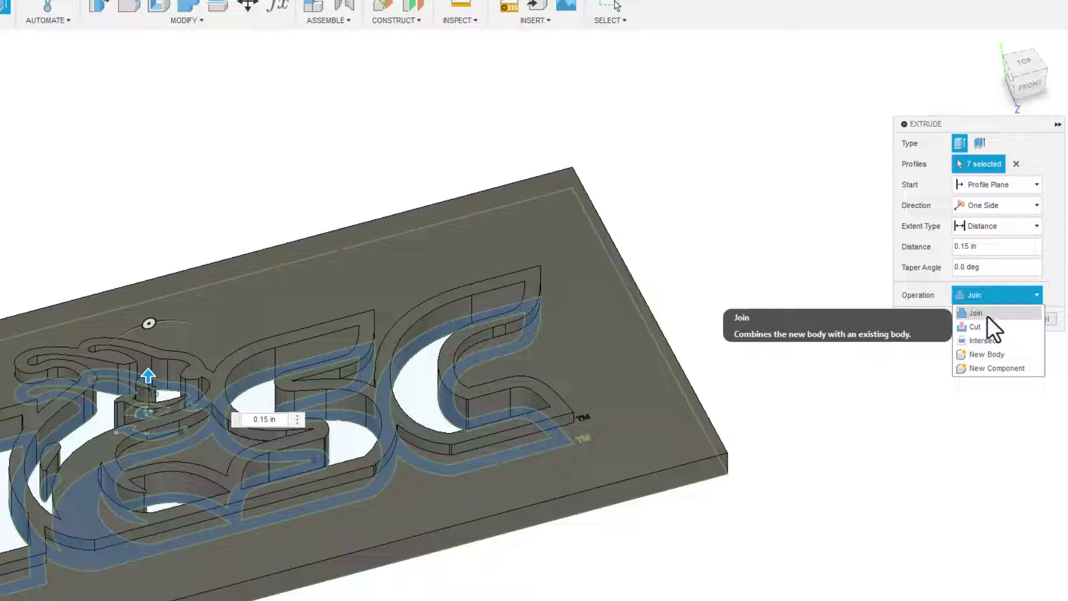
click(992, 354)
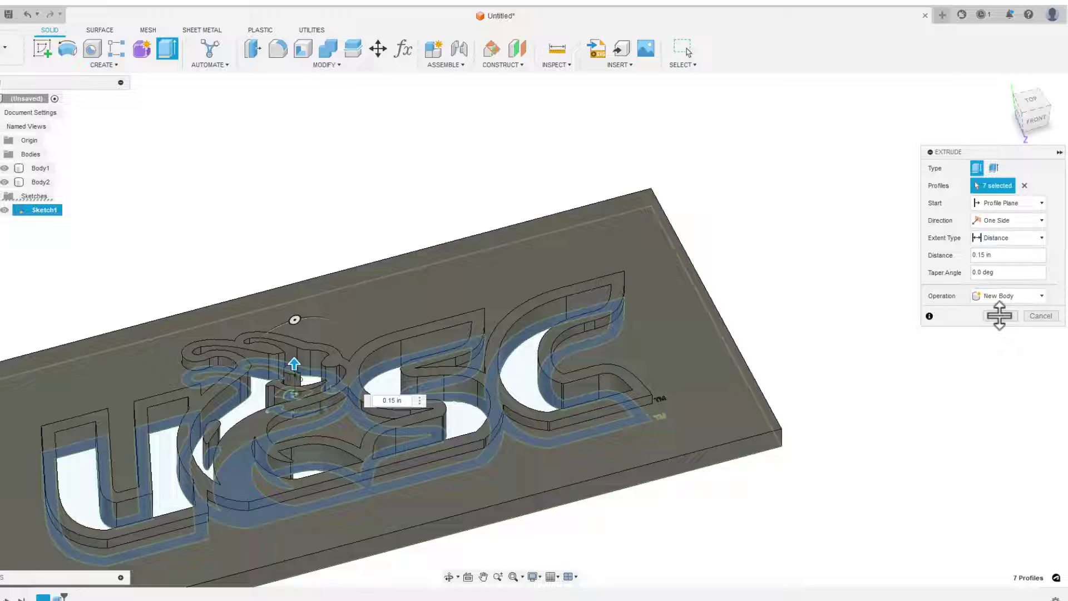
click(1002, 315)
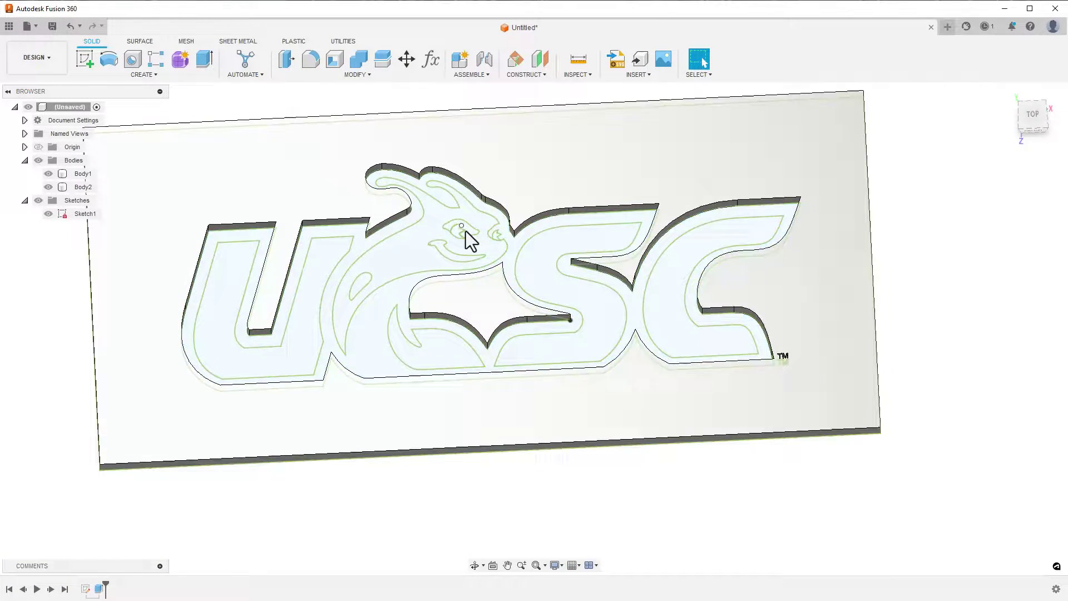
Reopen the logo sketch for editing and start a sketch drawing command.
scroll(453, 239, up, 5)
right_click(84, 214)
click(129, 248)
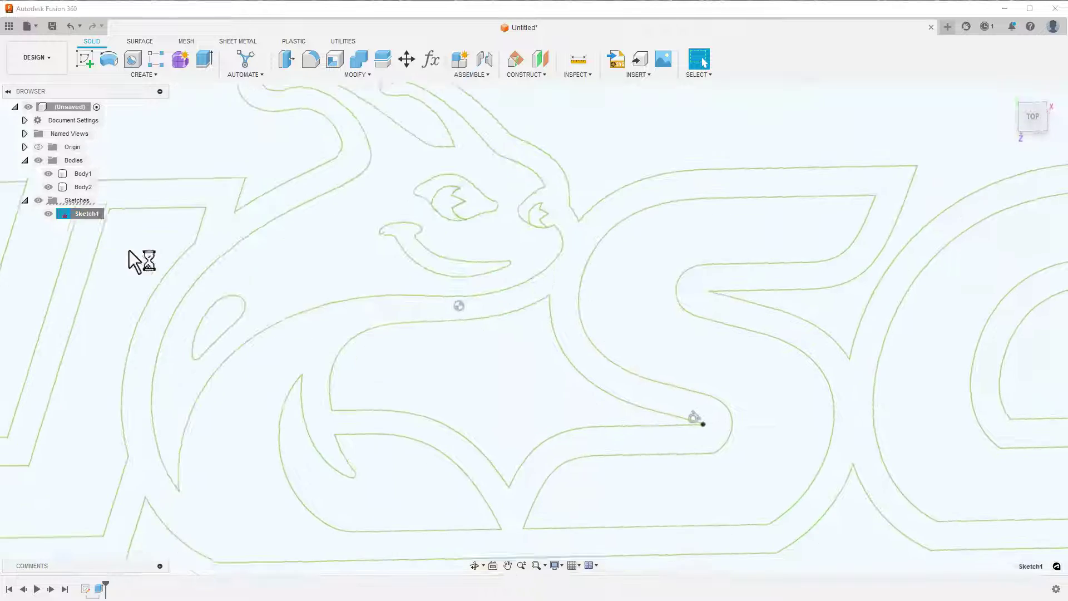
click(144, 75)
click(125, 131)
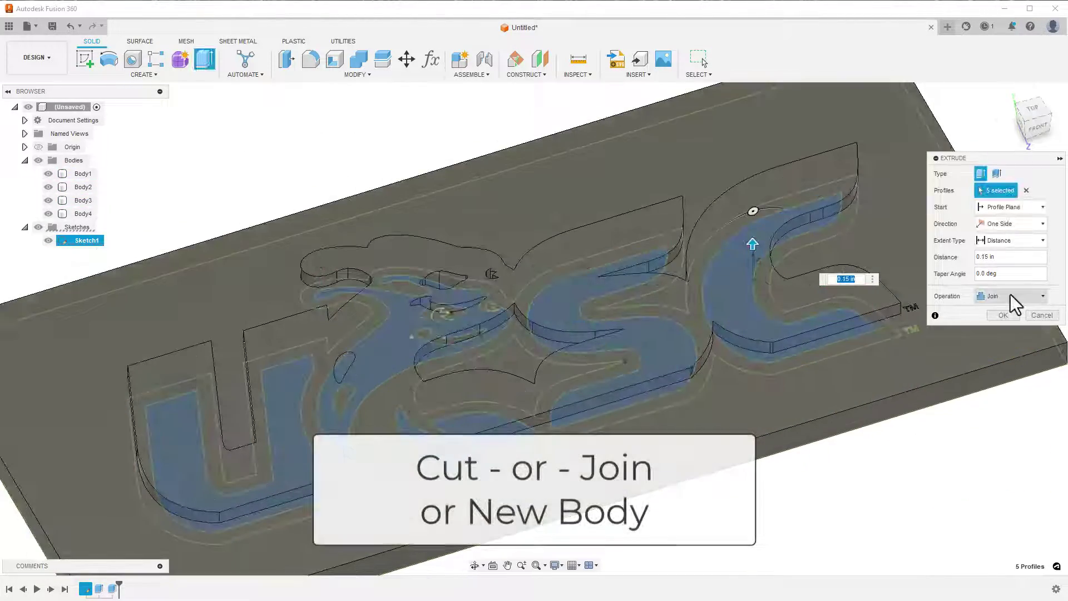
Extrude the five inner fill profiles of the letters and slug 0.10 in as new bodies.
click(1010, 295)
click(1011, 351)
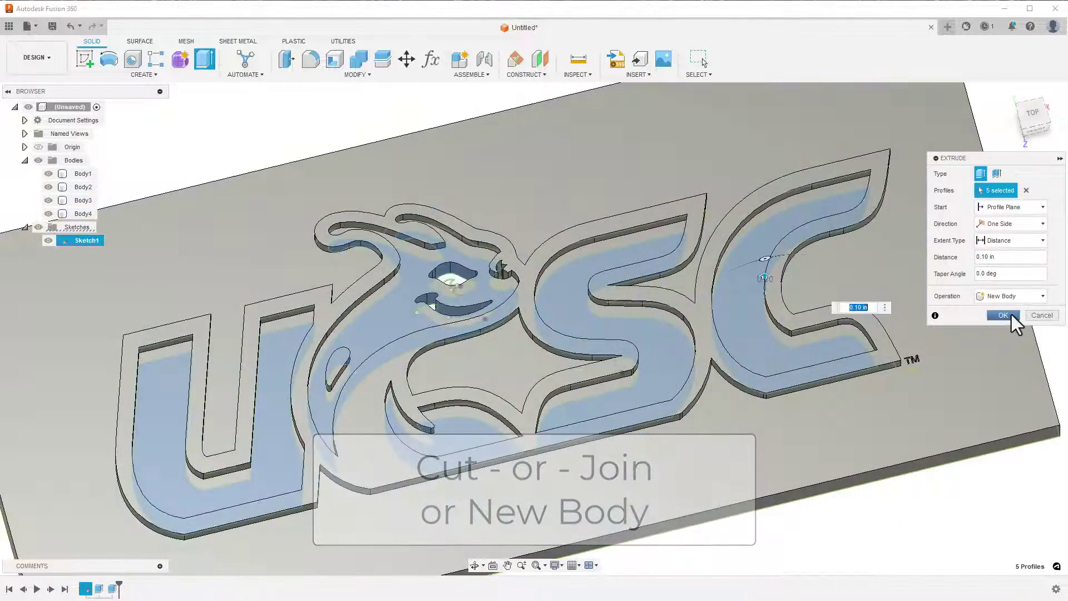
click(1011, 316)
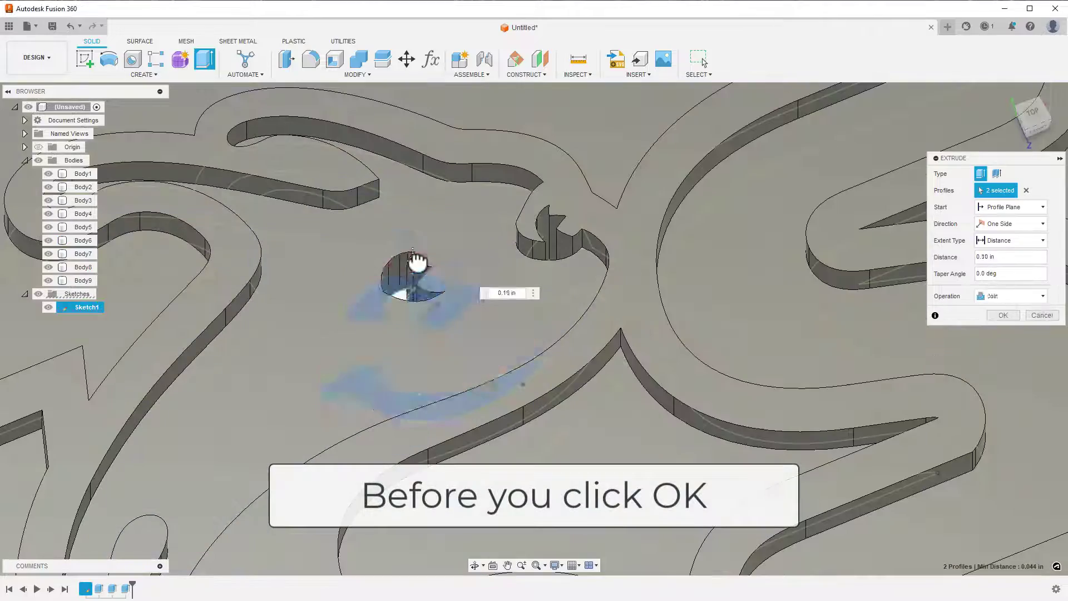
Extrude the slug's eye and mouth profiles upward, and extrude the pupil profiles about 0.12 in.
drag(418, 263, 418, 242)
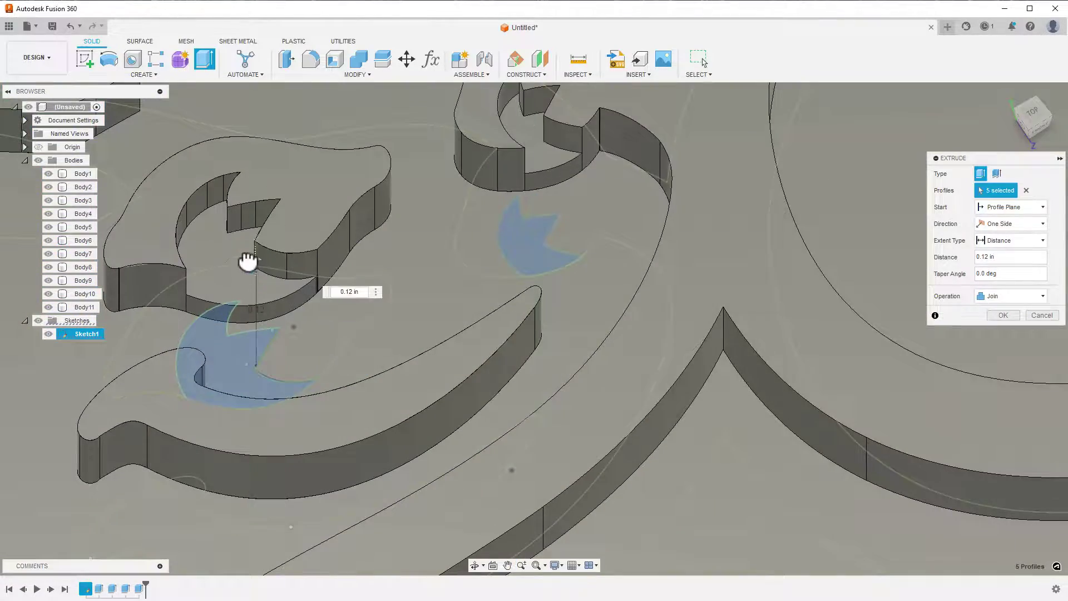
click(1002, 315)
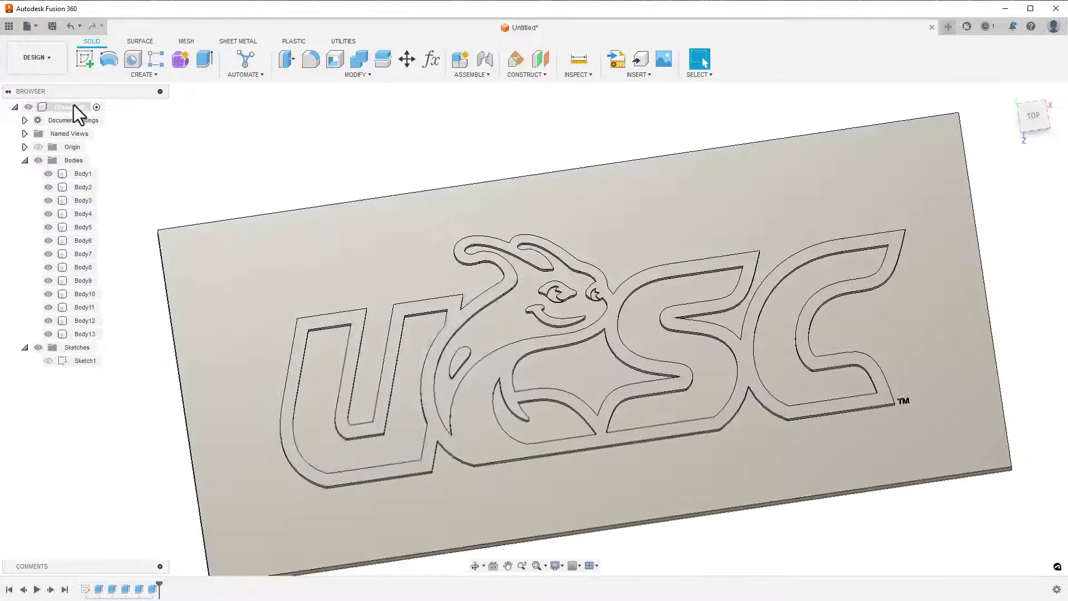
Save the whole design as a 3MF mesh file named Banana Slugs Logo on the computer.
right_click(72, 106)
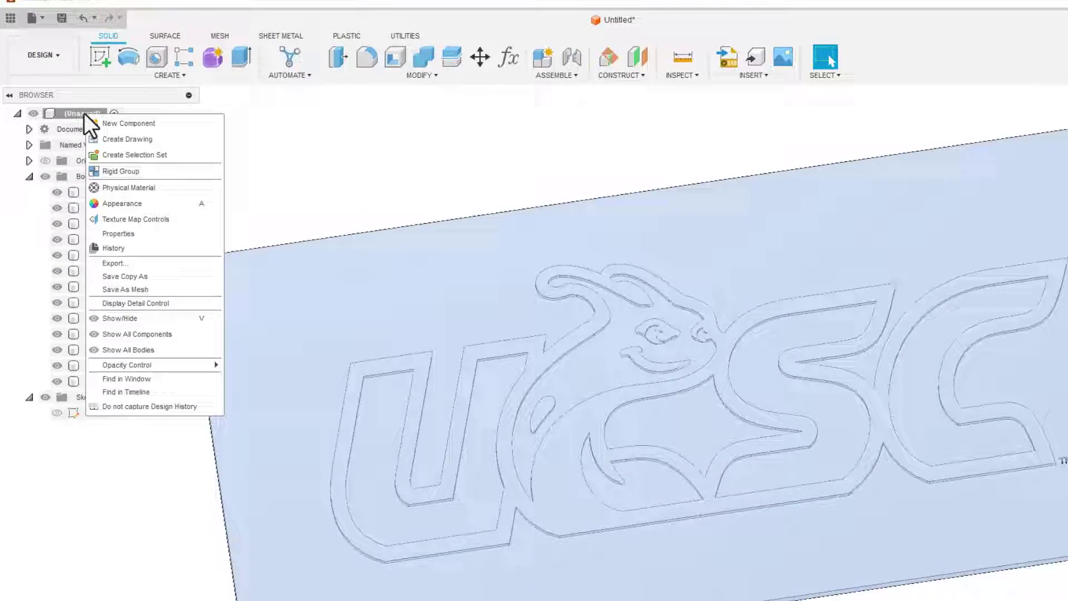
click(156, 314)
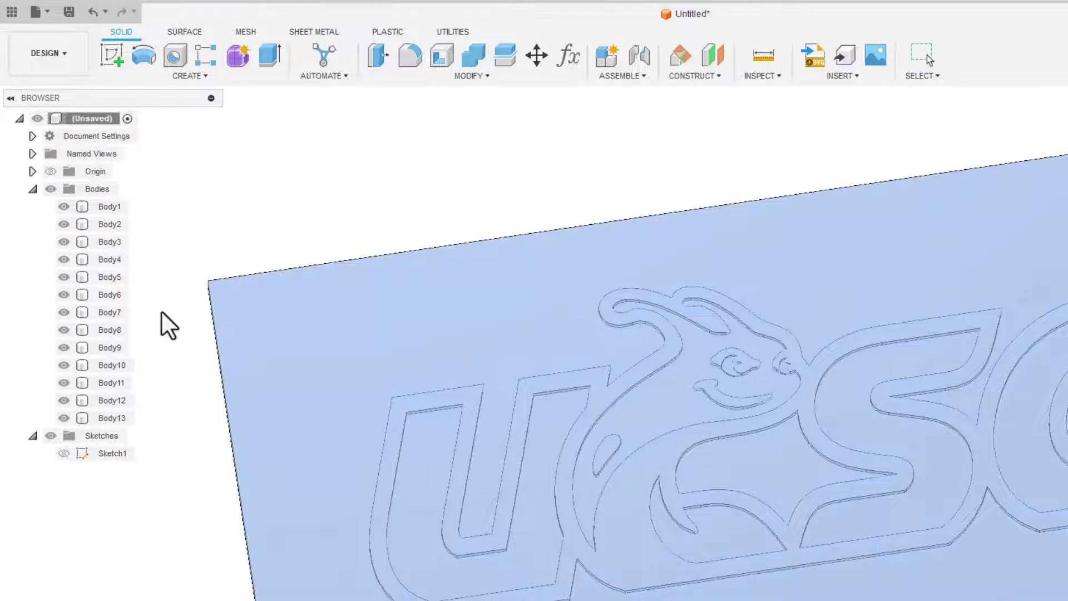
click(632, 179)
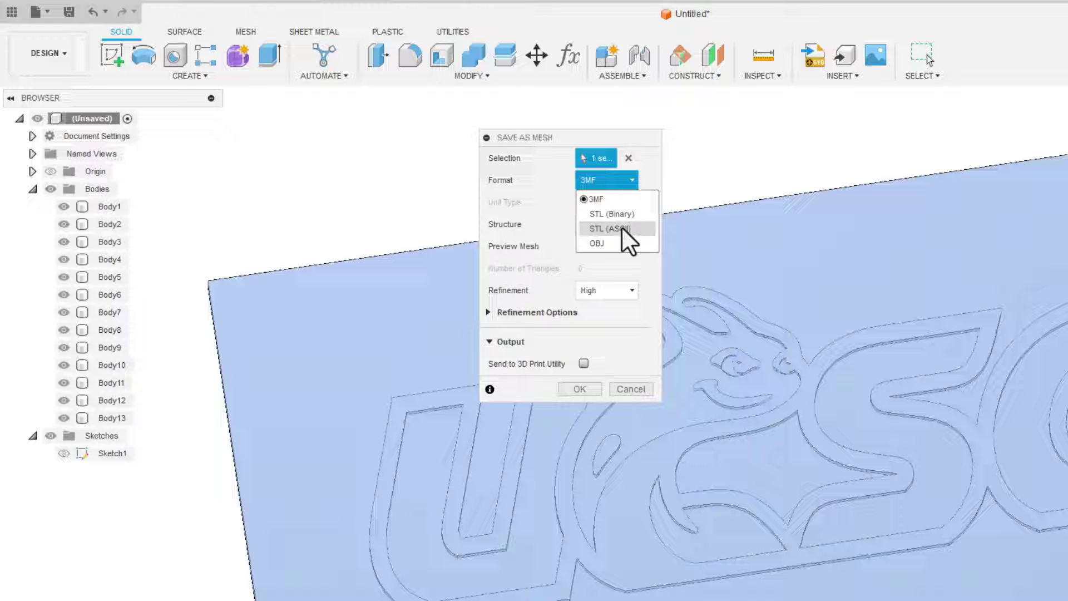
click(599, 198)
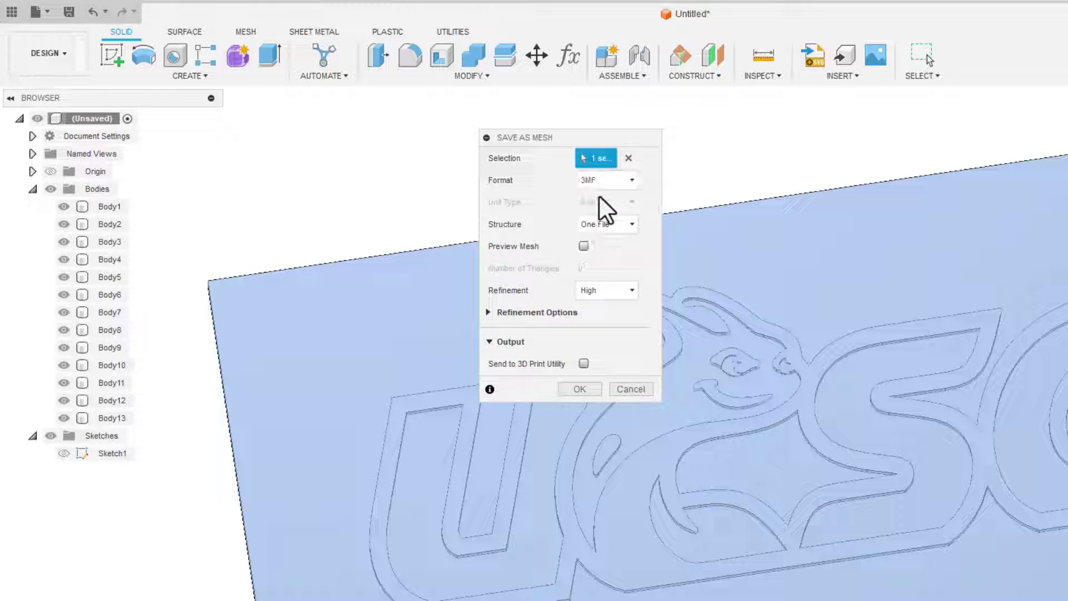
click(583, 389)
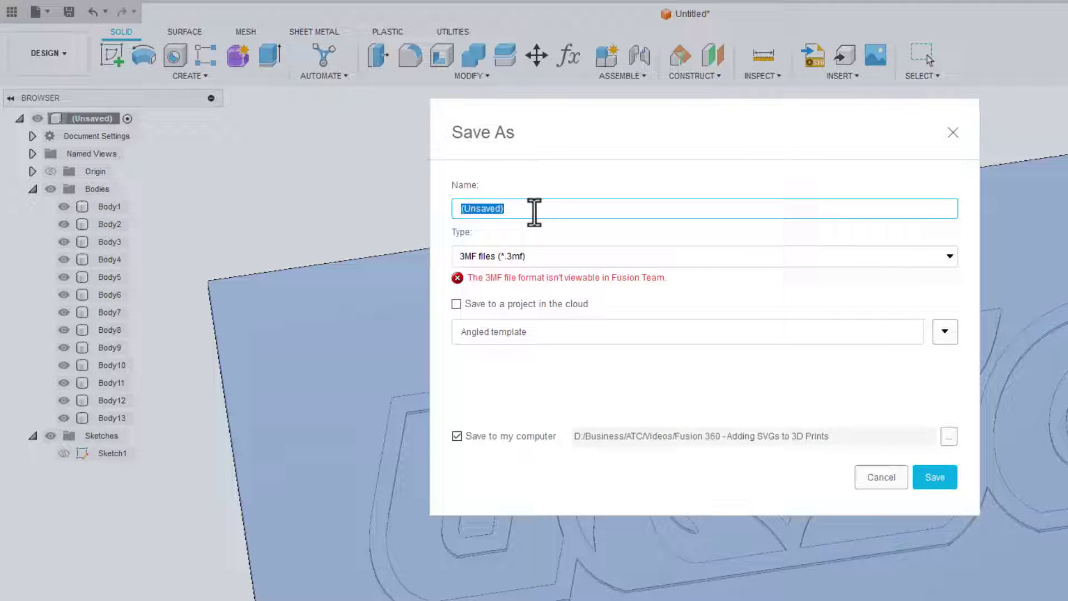
text(Banana Slugs Logo)
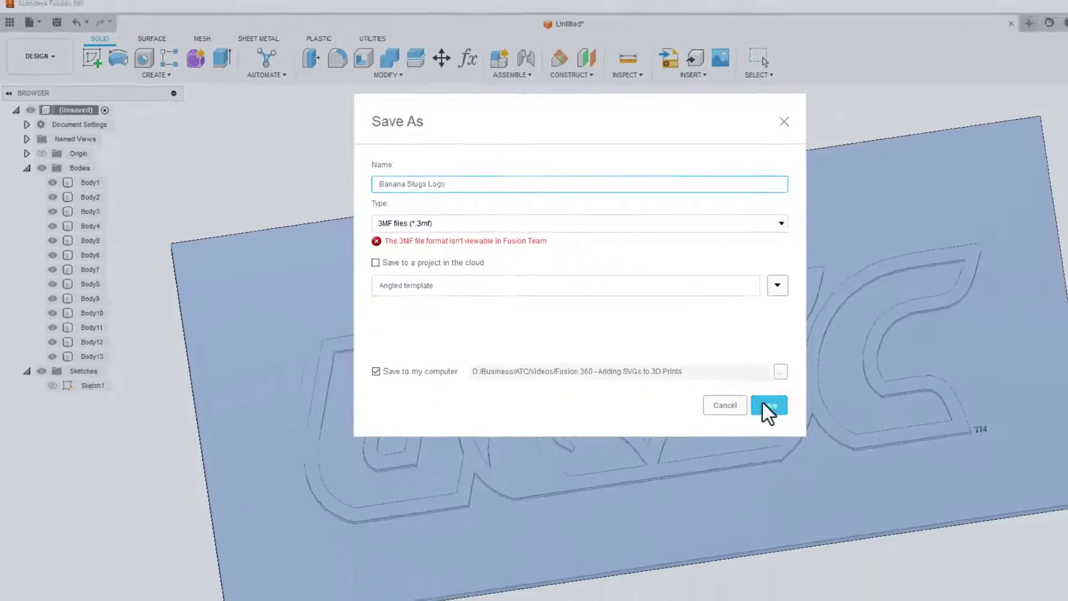
click(935, 477)
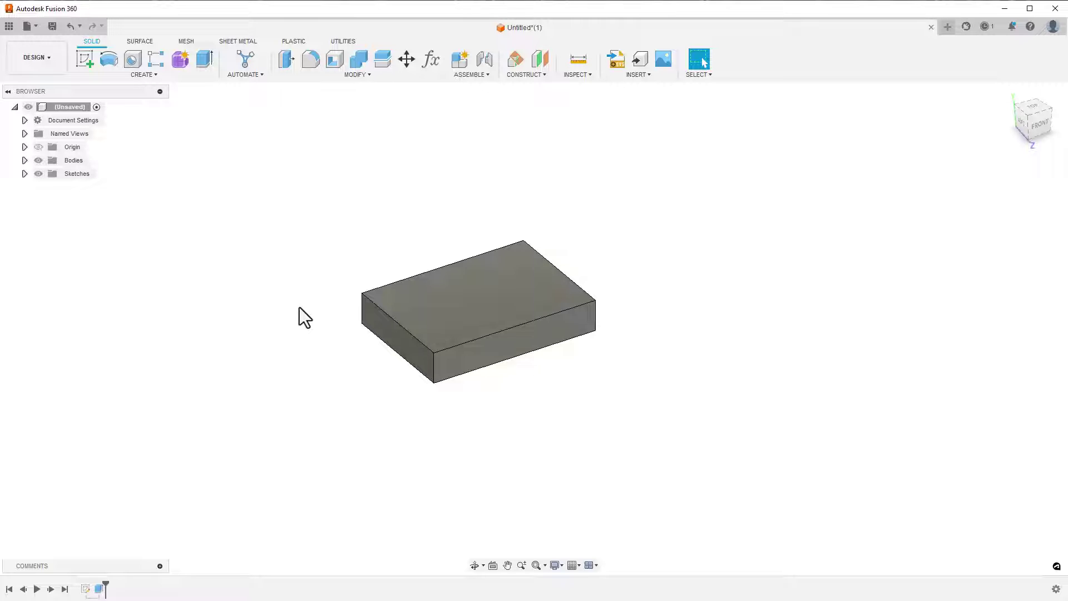
Insert Banana Slugs.svg from the computer onto the box's front face, place it near the middle, and finish the sketch.
click(620, 60)
click(418, 422)
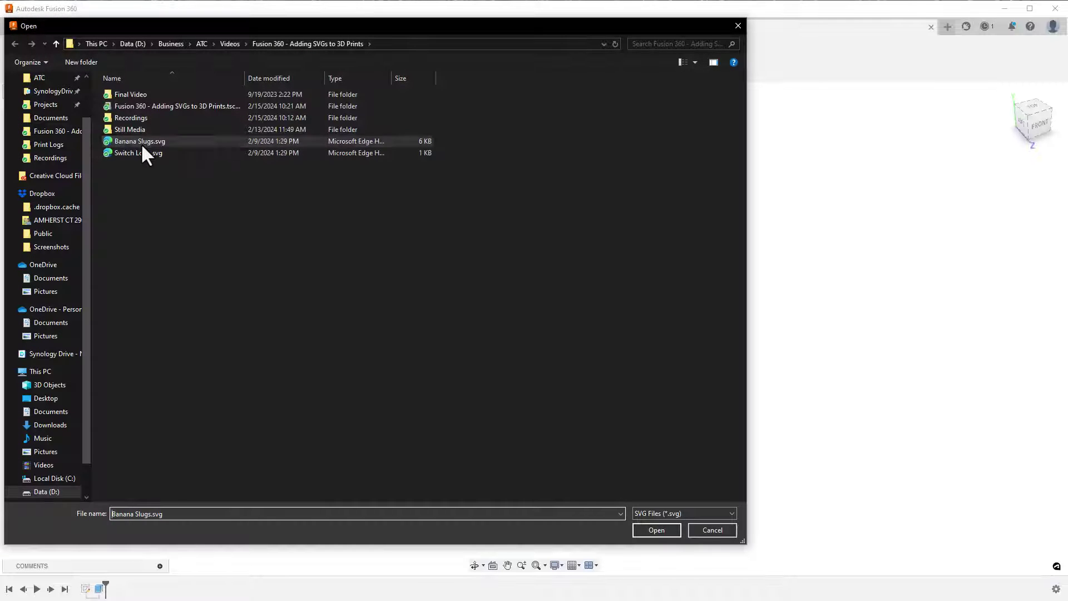
click(651, 531)
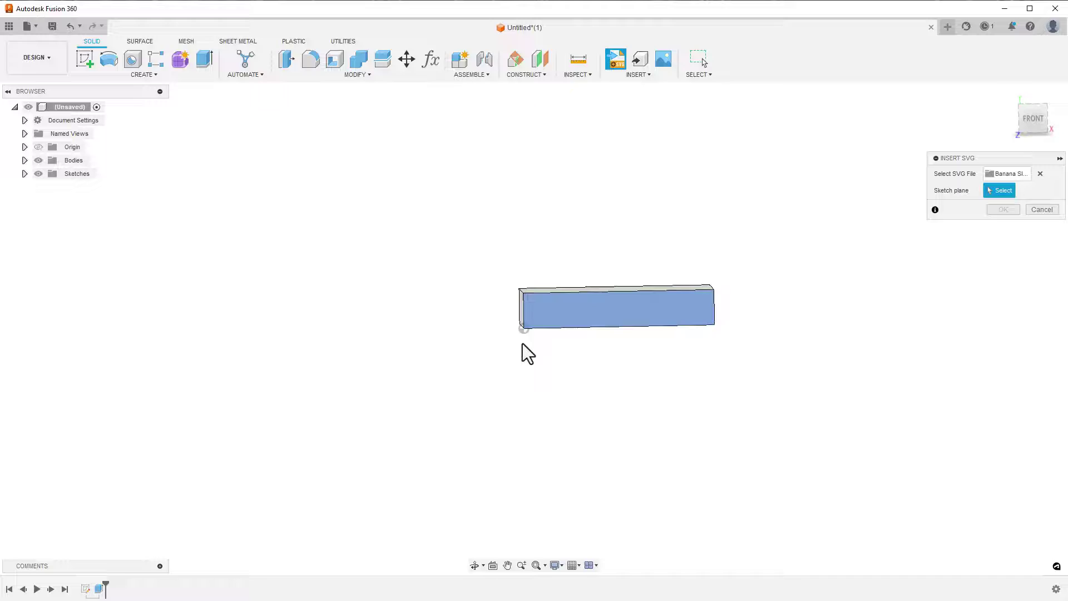
click(532, 320)
drag(537, 337, 602, 318)
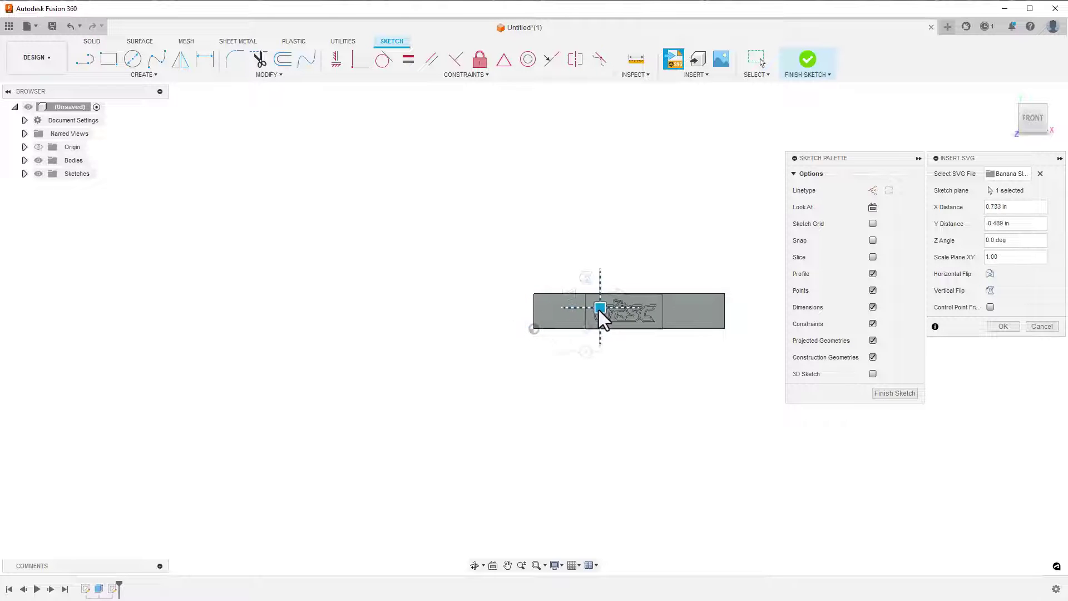
scroll(649, 308, up, 5)
click(1003, 326)
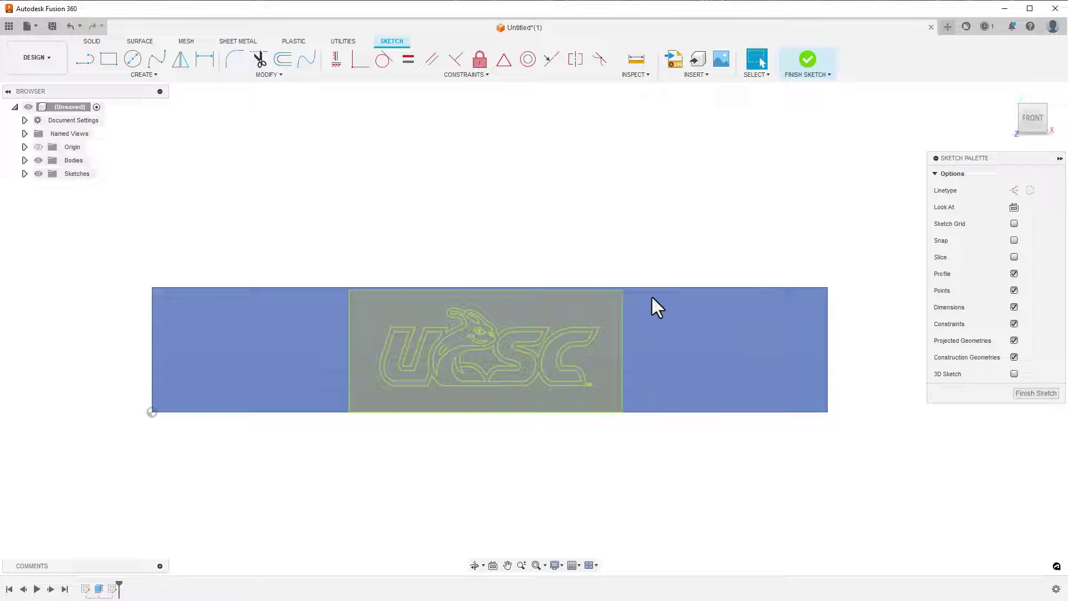
click(807, 60)
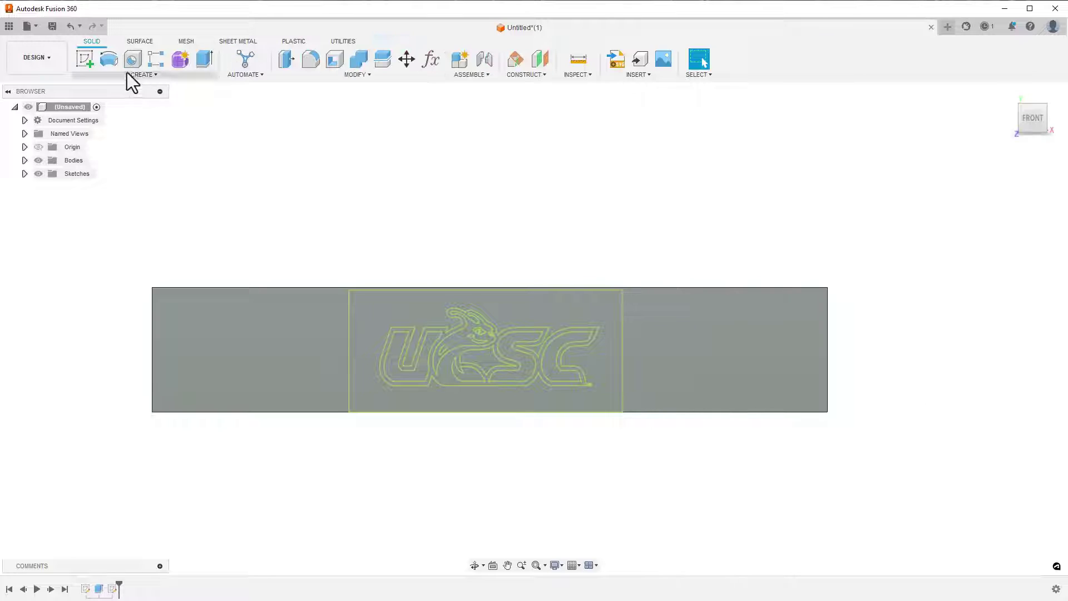
Extrude the logo's outline profile on the box's front face as a cut.
click(207, 59)
shift+middle_drag(172, 222, 207, 224)
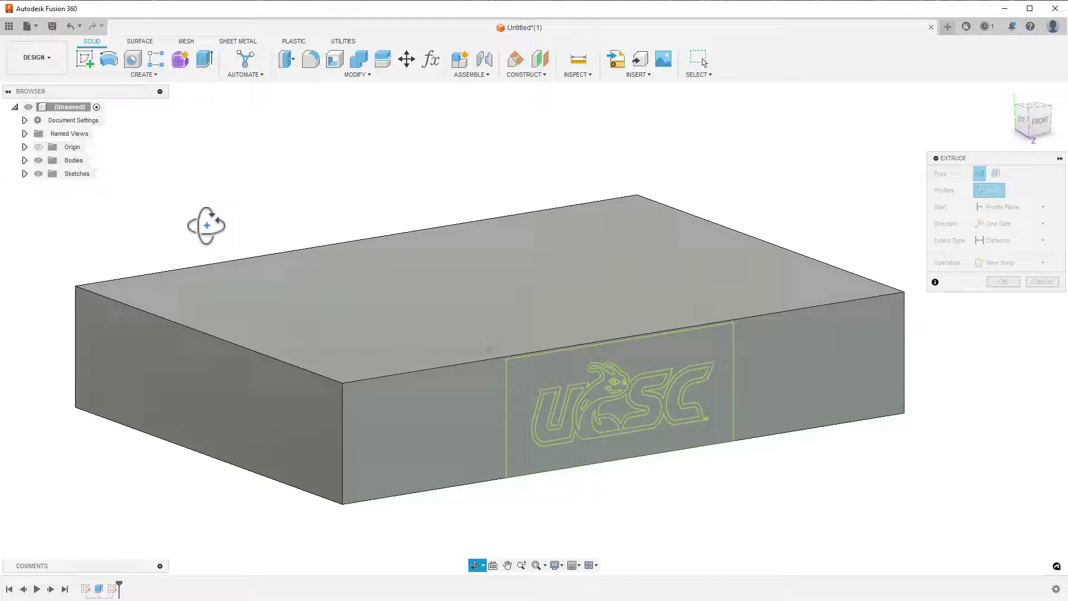
scroll(648, 505, up, 3)
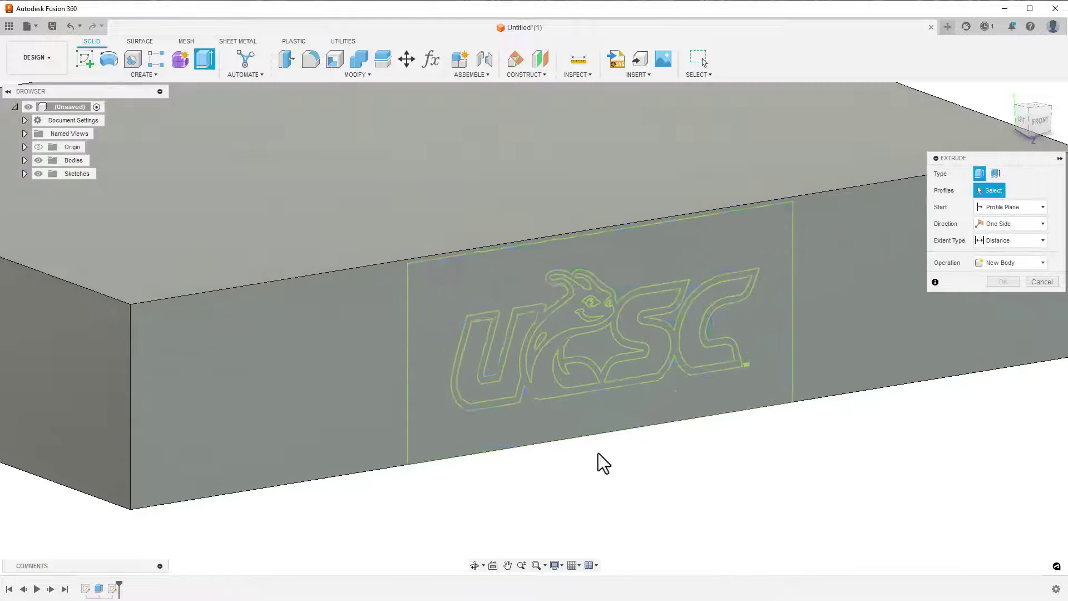
click(550, 396)
drag(593, 364, 589, 338)
click(1002, 332)
Edit the logo outline's extrusion to use the Join operation with a distance of 0.04 in.
double_click(127, 589)
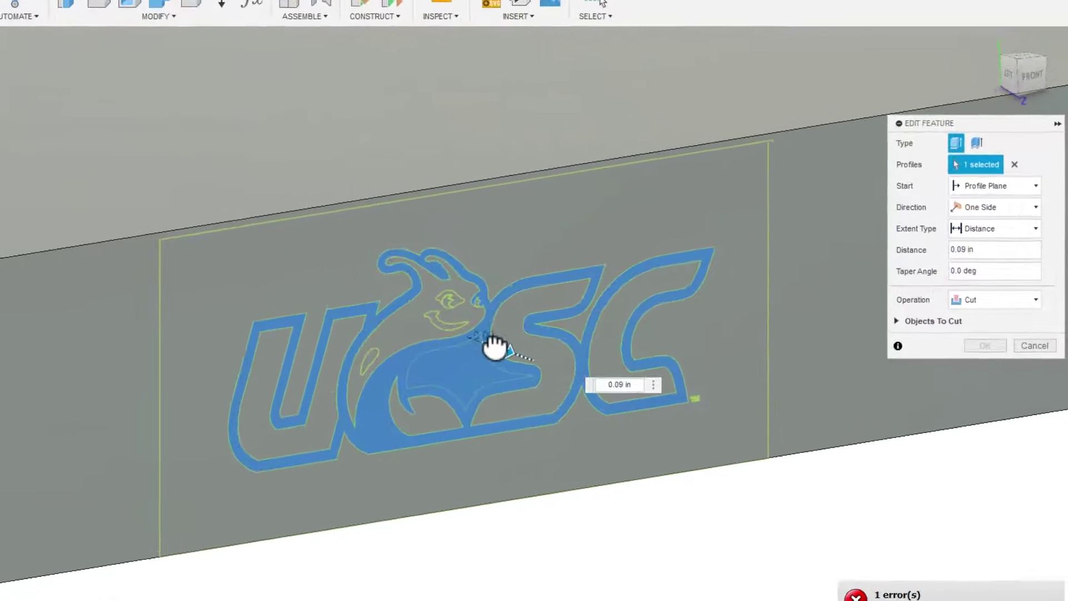
click(990, 300)
click(991, 308)
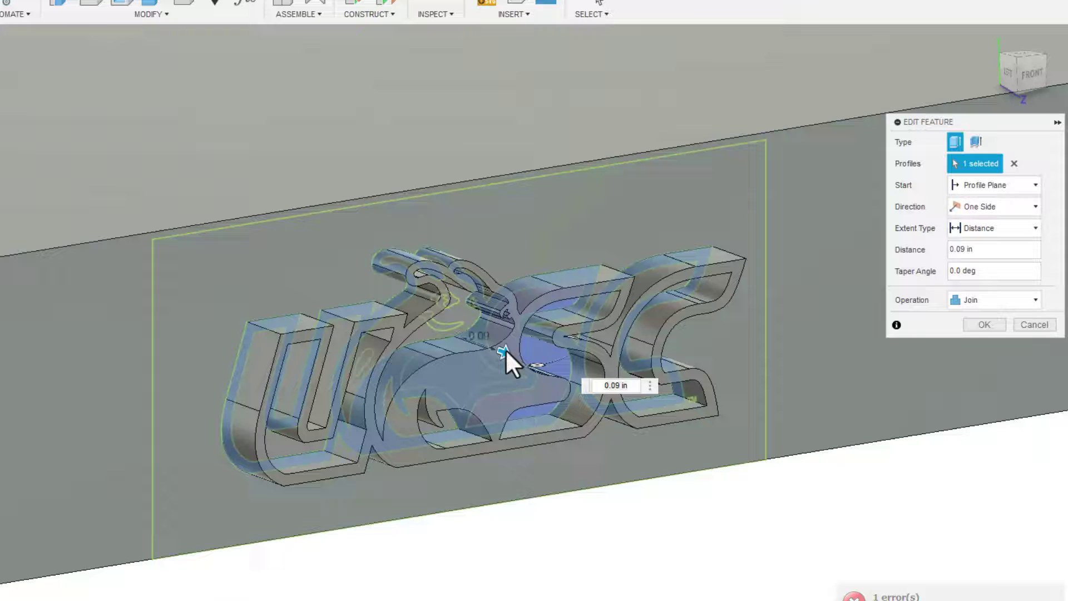
drag(507, 362, 494, 280)
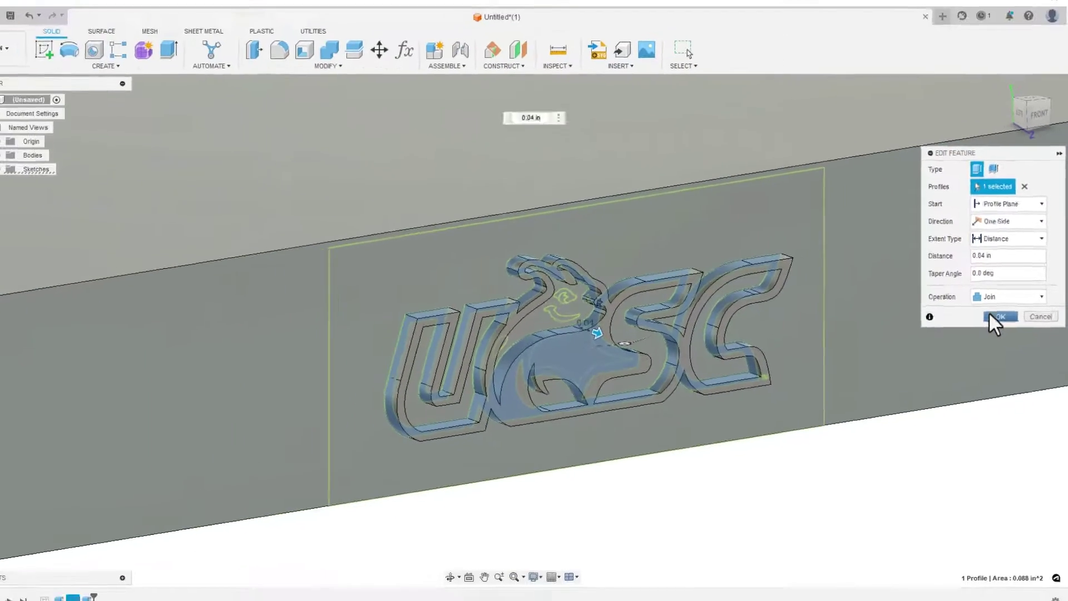
click(991, 315)
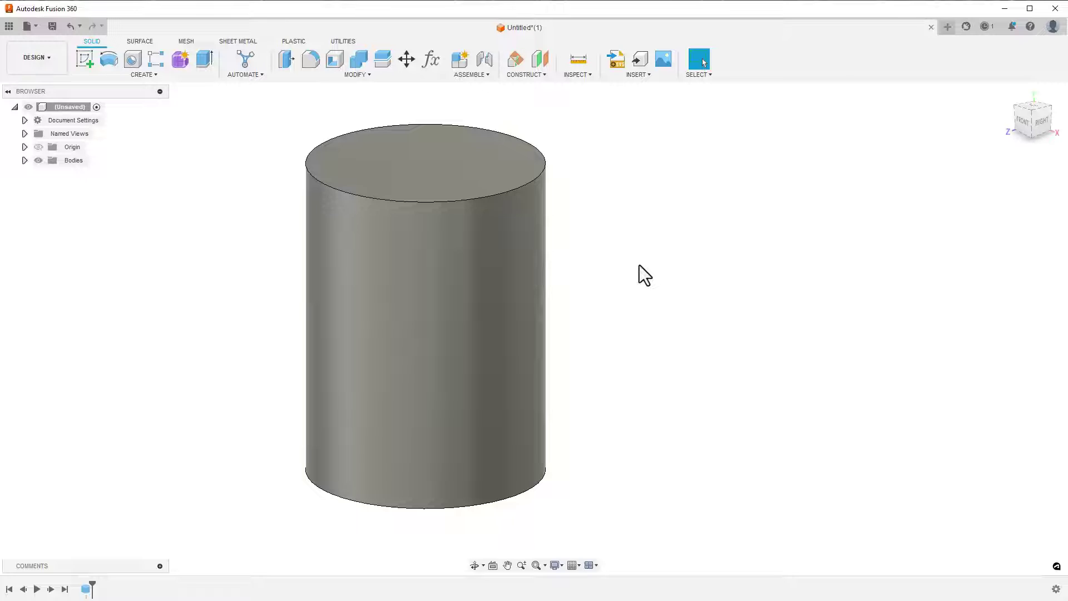
Create a tangent plane on the cylinder's side face at an angle of 20 degrees.
click(532, 77)
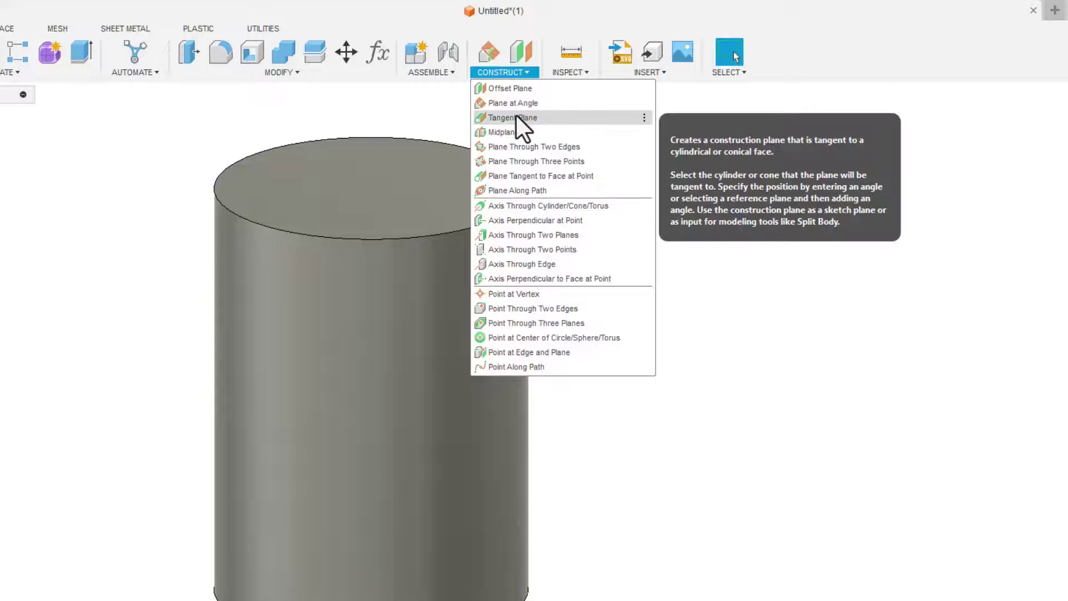
click(516, 116)
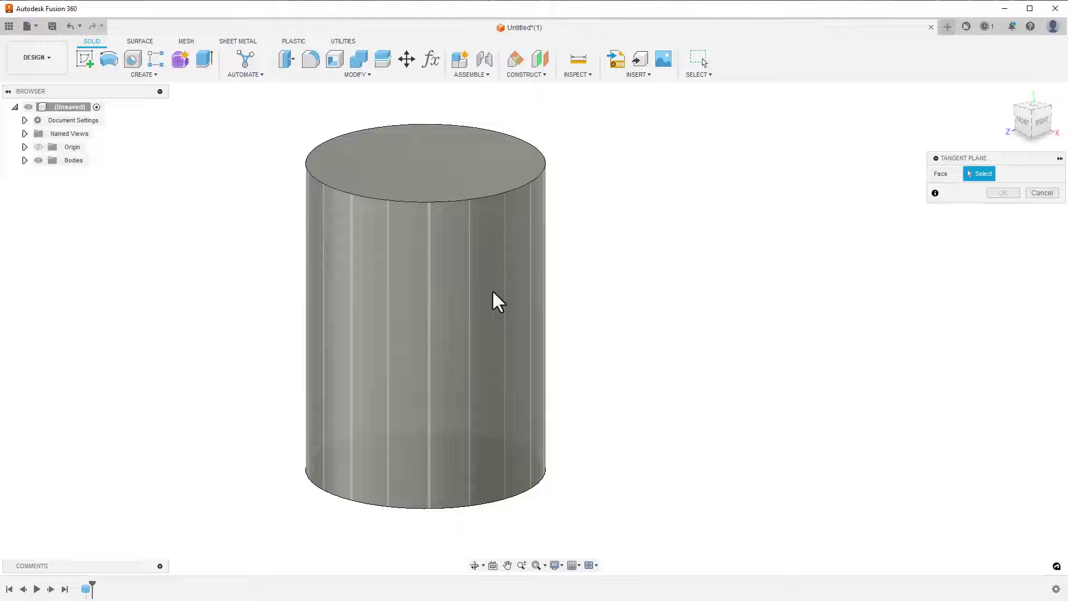
click(485, 316)
drag(455, 269, 487, 274)
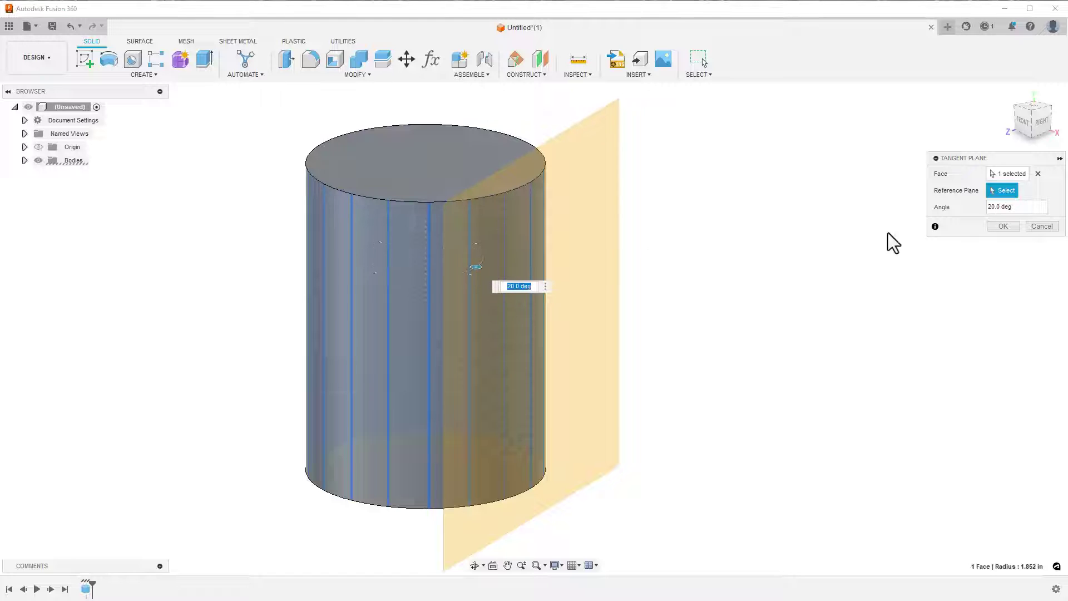
click(1003, 227)
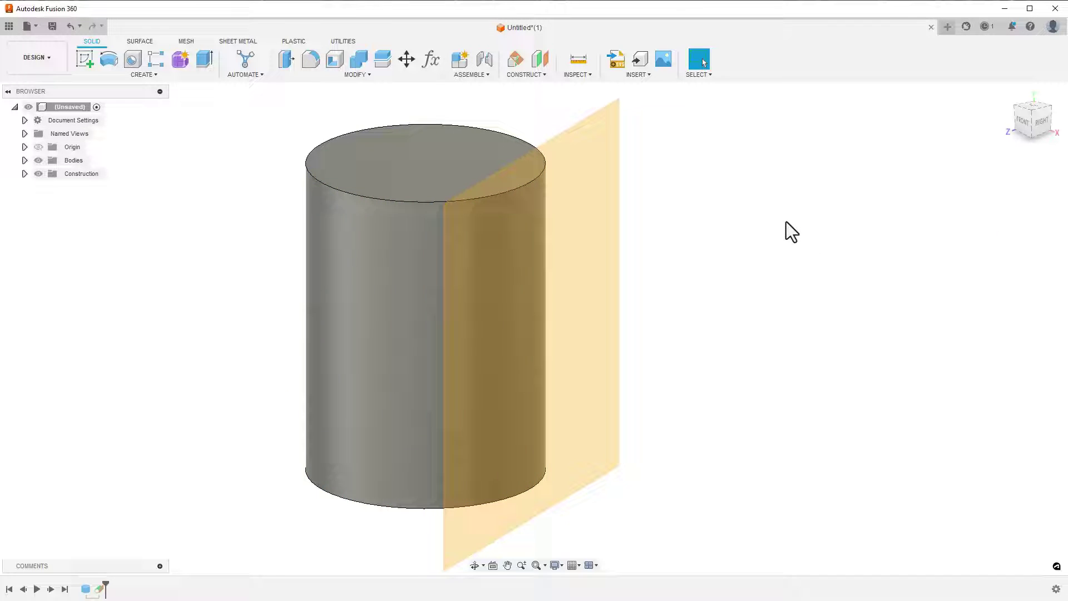
Insert Banana Slugs.svg on the tangent plane, turned to run up the cylinder at about X 1.142 in and Y -0.498 in, and finish the sketch.
click(618, 68)
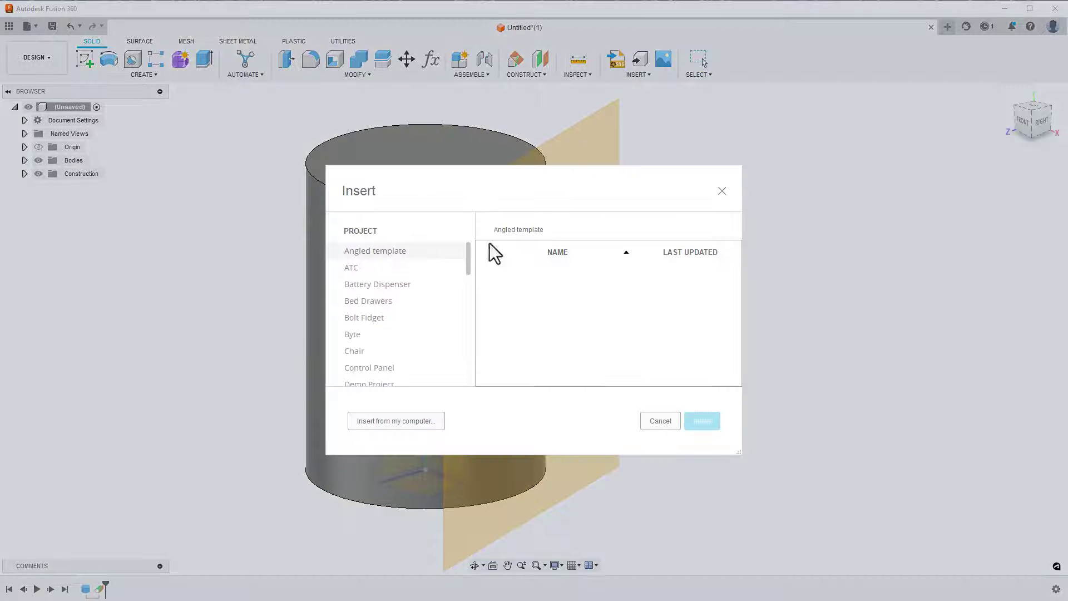
click(406, 420)
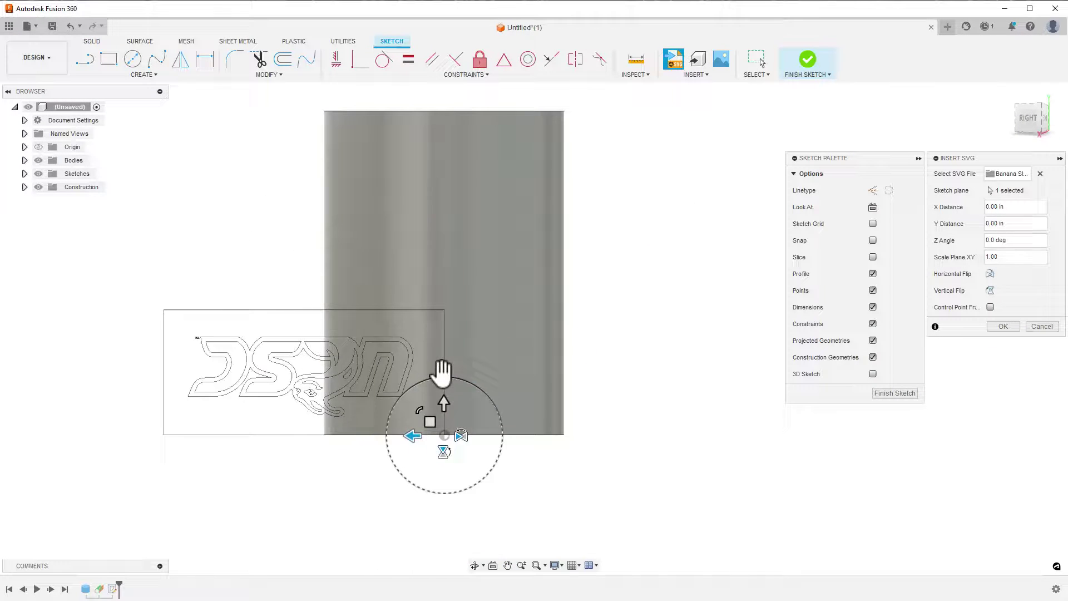
mouse_move(444, 375)
mouse_down()
mouse_move(455, 428)
mouse_move(429, 362)
mouse_move(414, 361)
mouse_up()
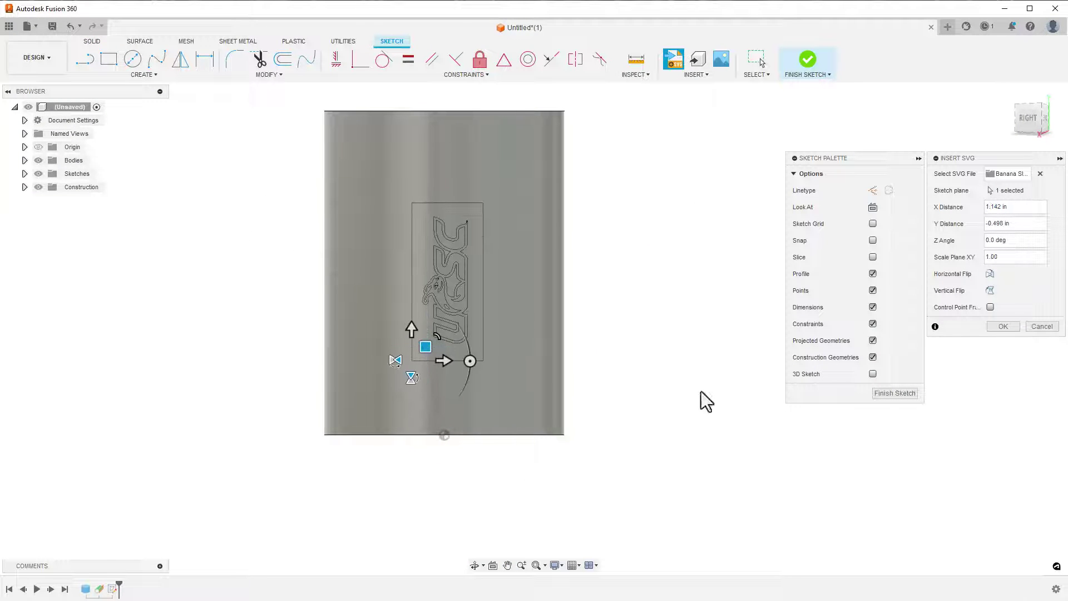
click(1003, 326)
shift+middle_drag(740, 357, 410, 331)
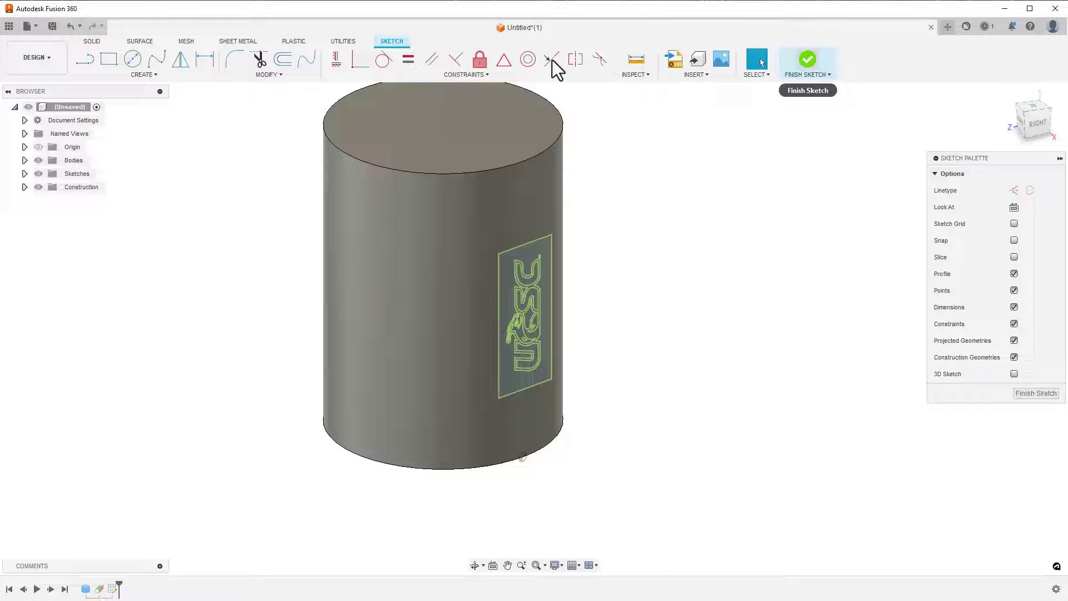
click(807, 59)
Try cutting the logo's rectangular background profile 0.60 in into the cylinder with Extrude, inspect the pocket, and undo the cut.
click(206, 60)
click(508, 281)
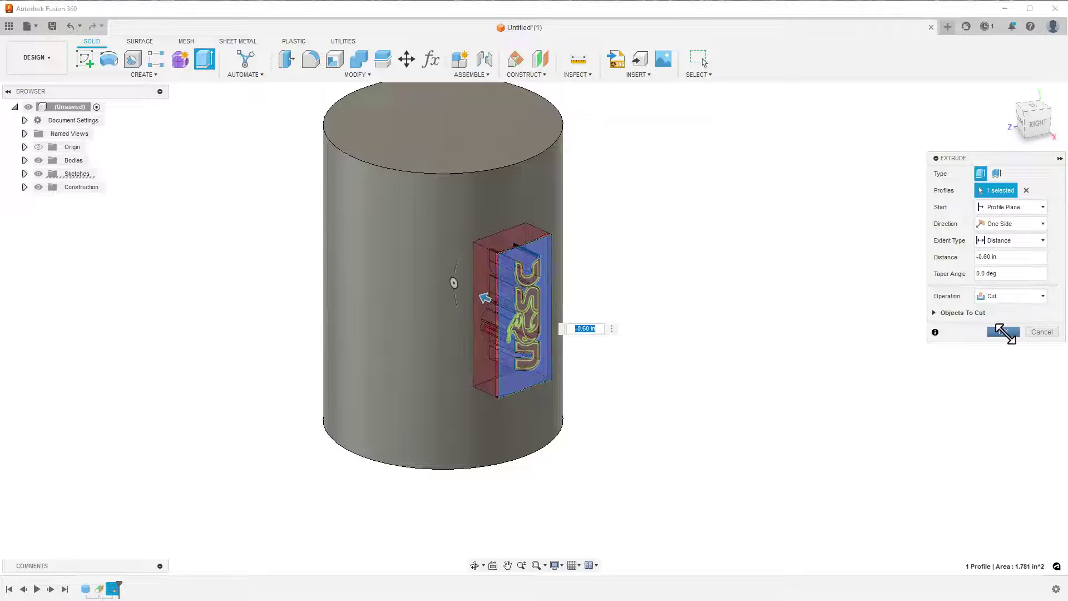
click(1003, 332)
scroll(485, 307, up, 2)
shift+middle_drag(648, 310, 506, 308)
scroll(506, 308, down, 1)
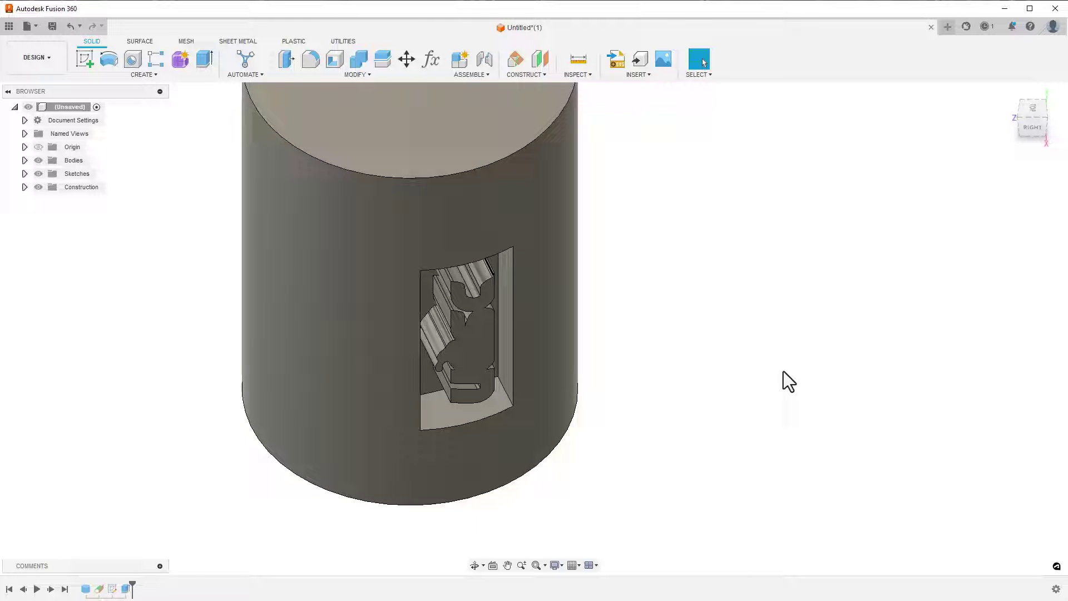
key(ctrl+z)
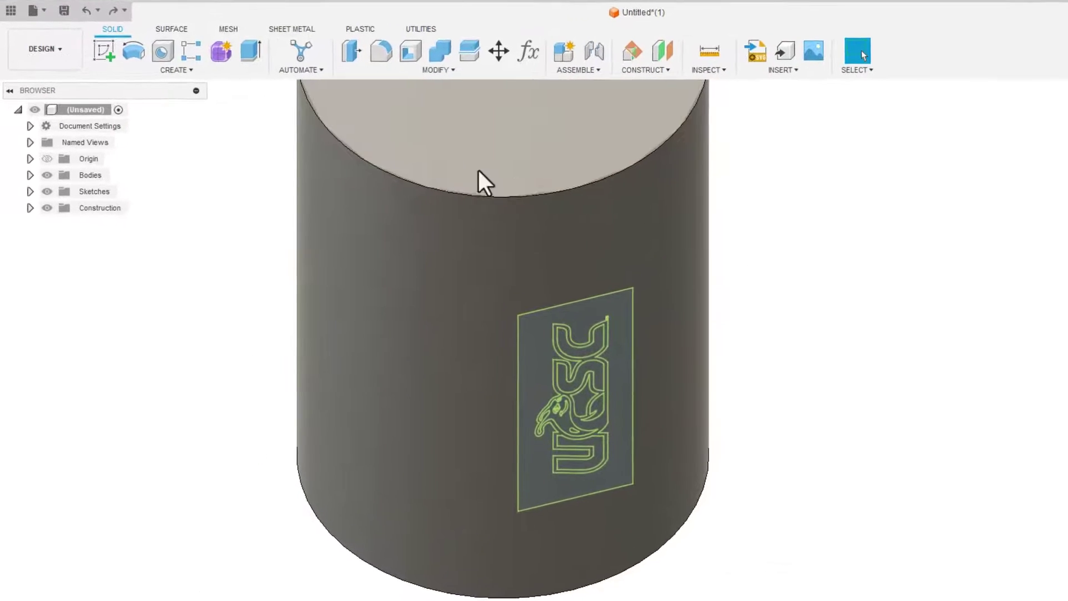
Emboss the logo's rectangular background profile onto the cylinder's side face using the Deboss effect at 0.10 in depth.
click(178, 69)
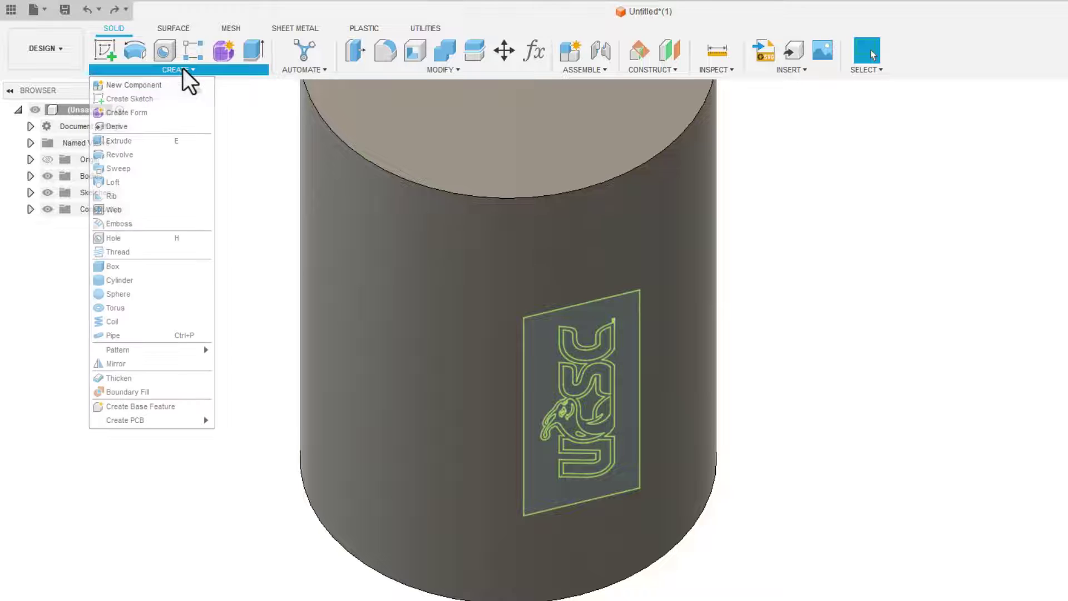
click(125, 223)
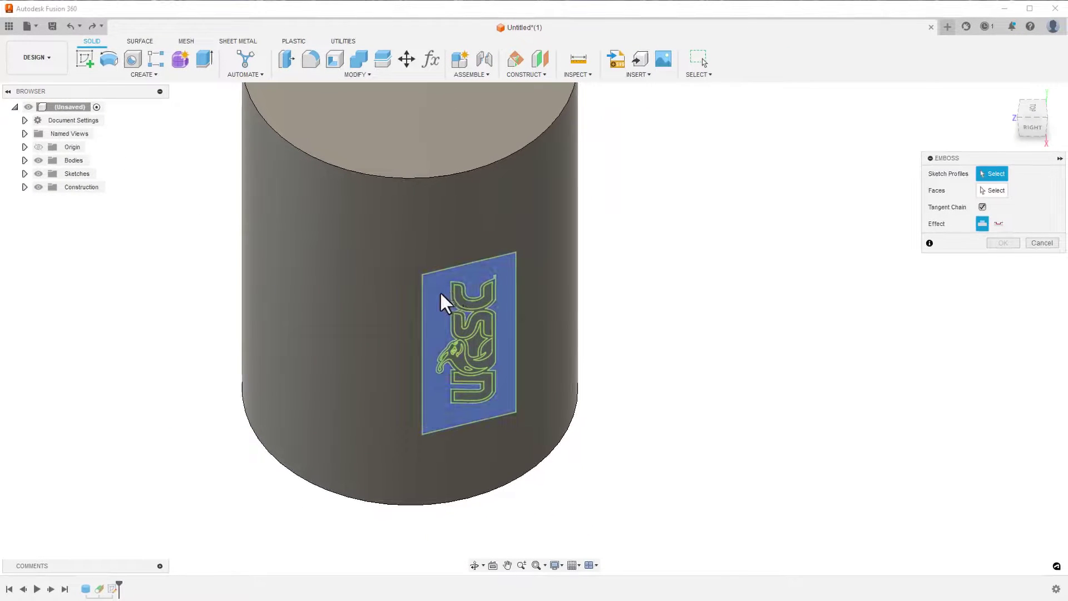
click(441, 295)
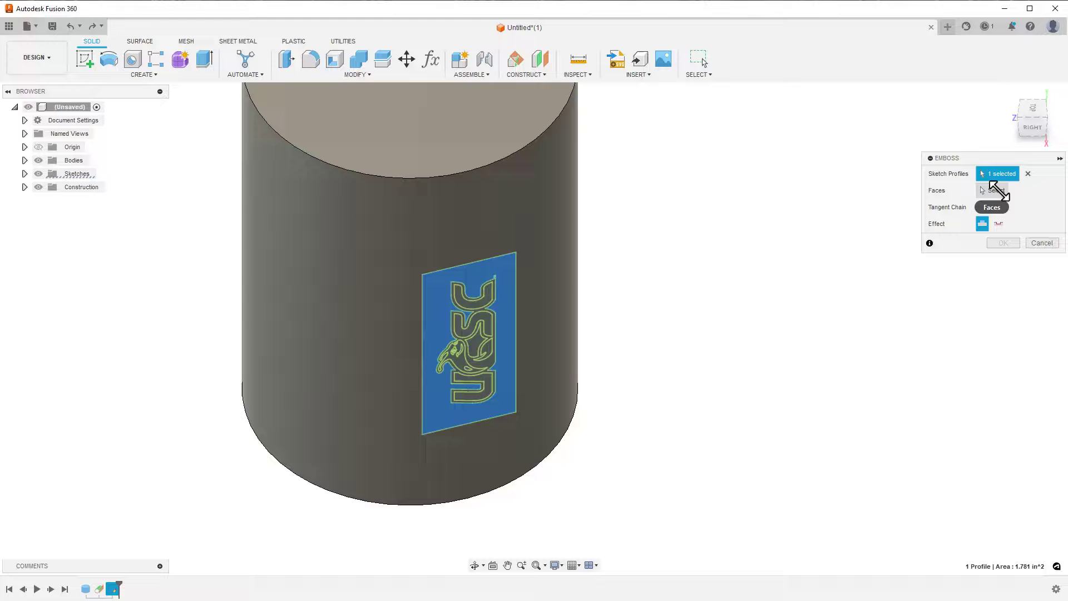
click(407, 238)
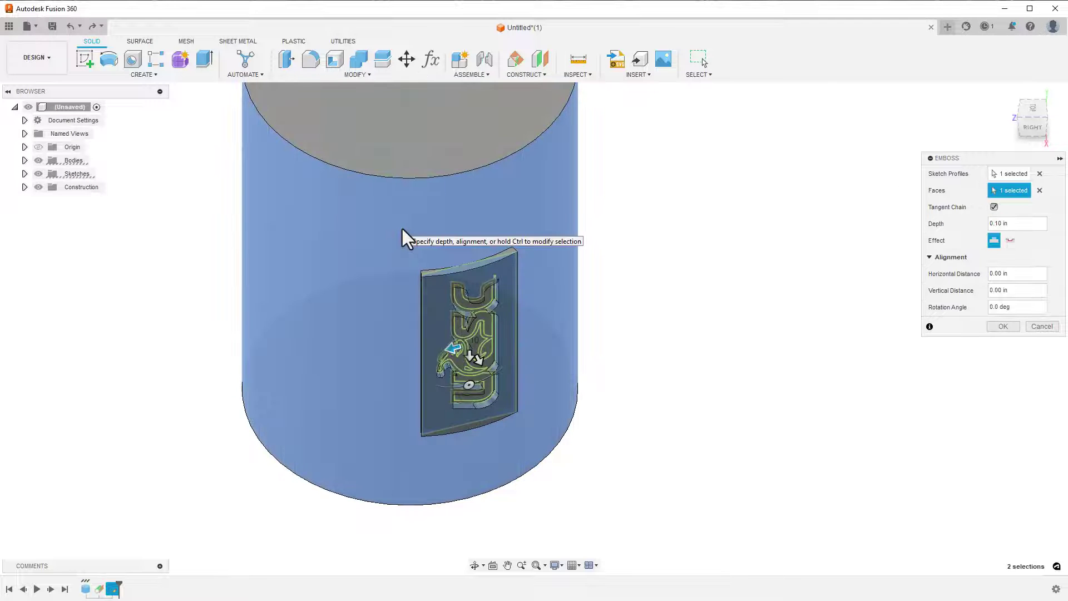
shift+middle_drag(398, 327, 459, 314)
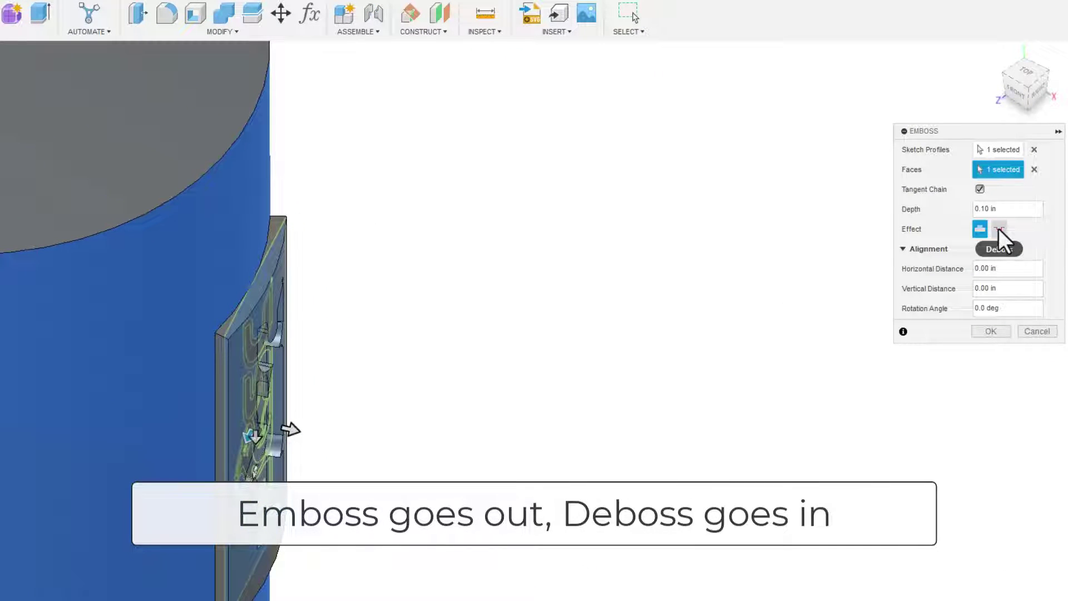
click(999, 228)
shift+middle_drag(576, 230, 529, 234)
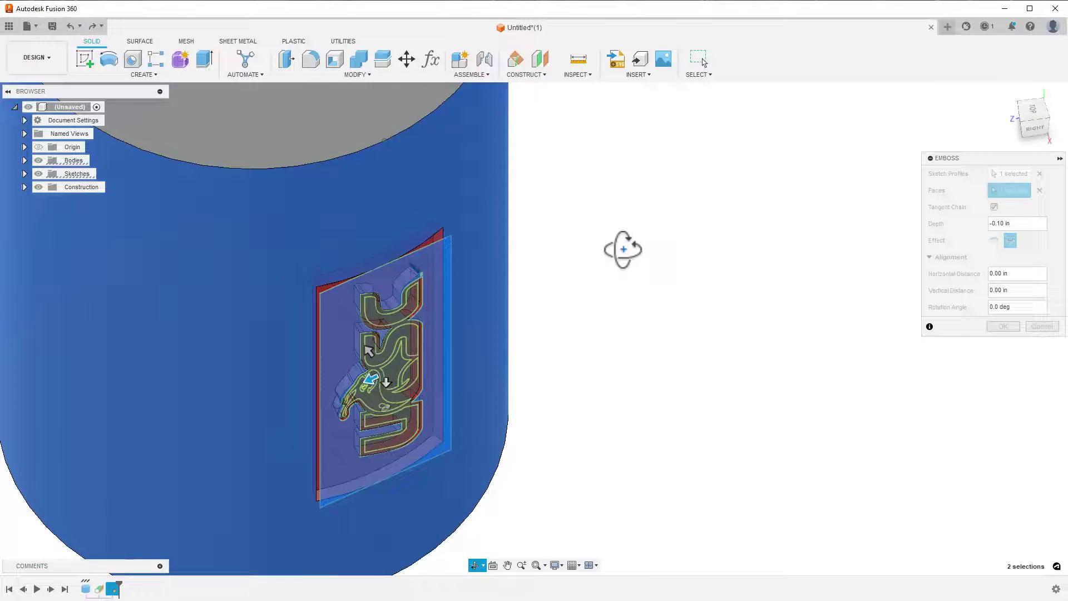
shift+middle_drag(623, 249, 595, 257)
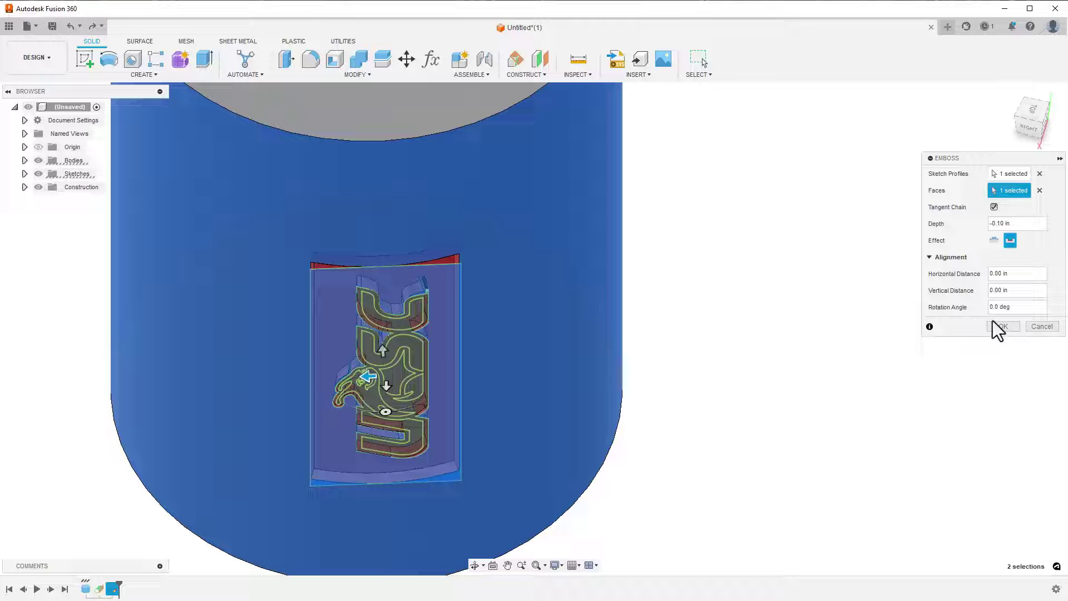
click(997, 326)
Edit the deboss feature to add the inner profiles of the letters U, C and S.
shift+middle_drag(399, 382, 35, 203)
click(24, 173)
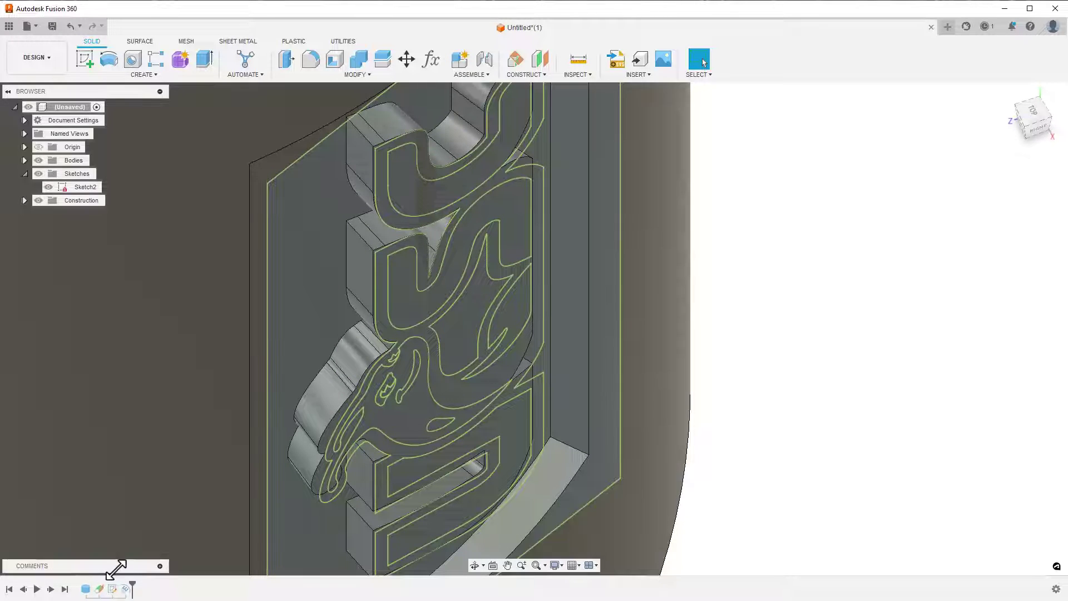
double_click(126, 589)
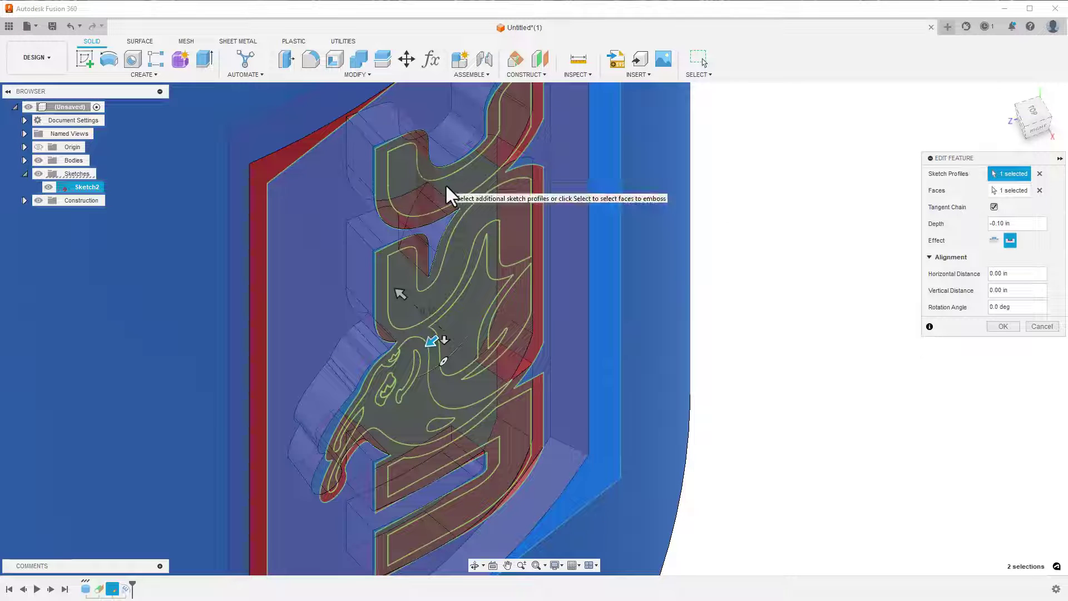
shift+middle_drag(446, 198, 423, 199)
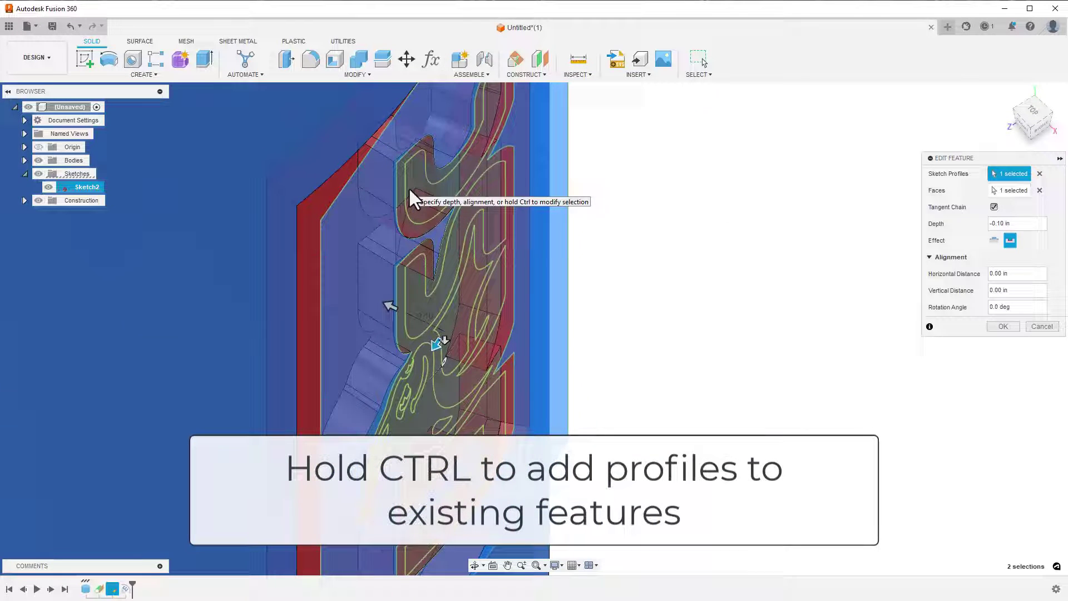
ctrl+click(491, 202)
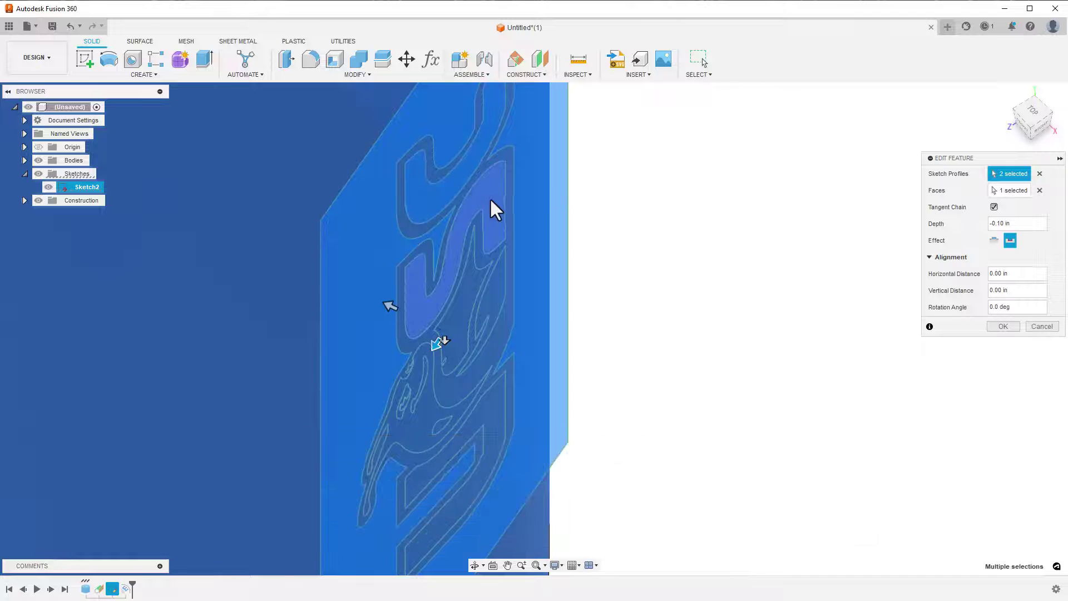
ctrl+click(505, 449)
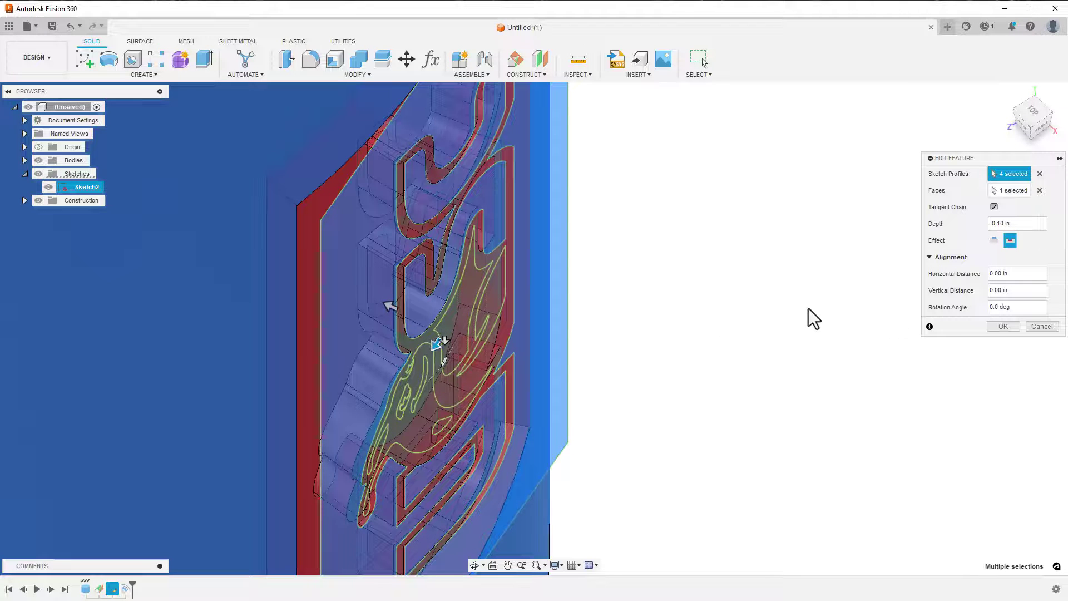
shift+middle_drag(811, 318, 776, 295)
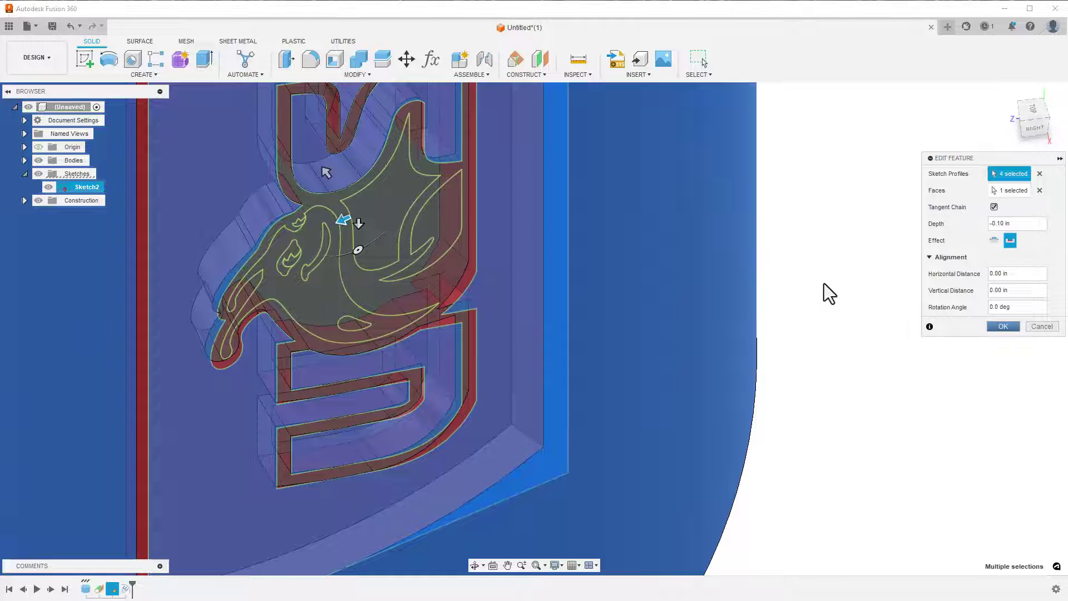
key(Return)
Inspect the debossed logo on the cylinder and hide Sketch2.
scroll(753, 267, up, 8)
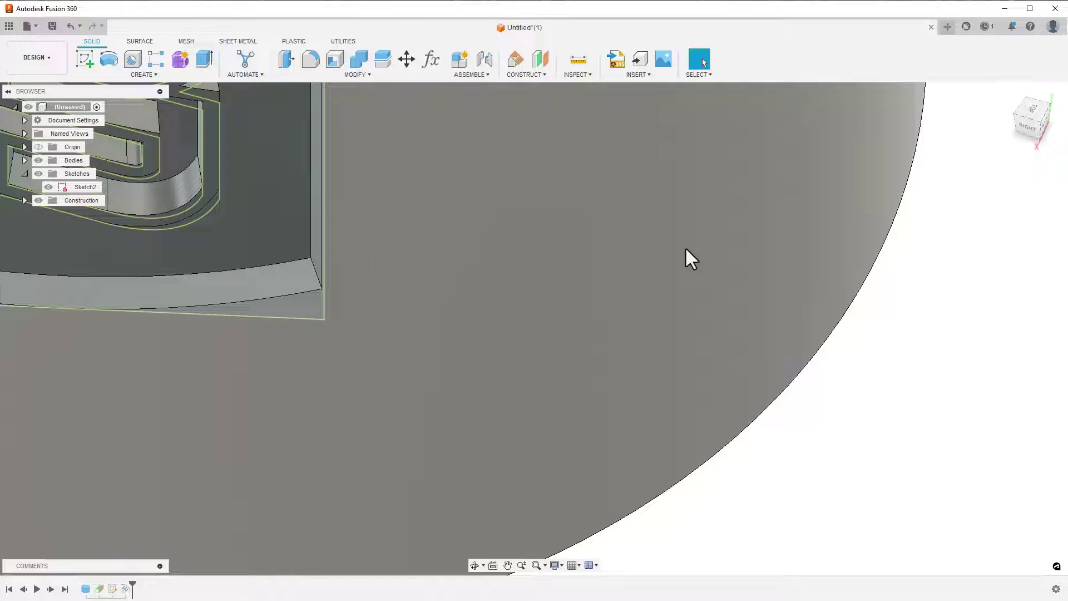
scroll(612, 226, down, 6)
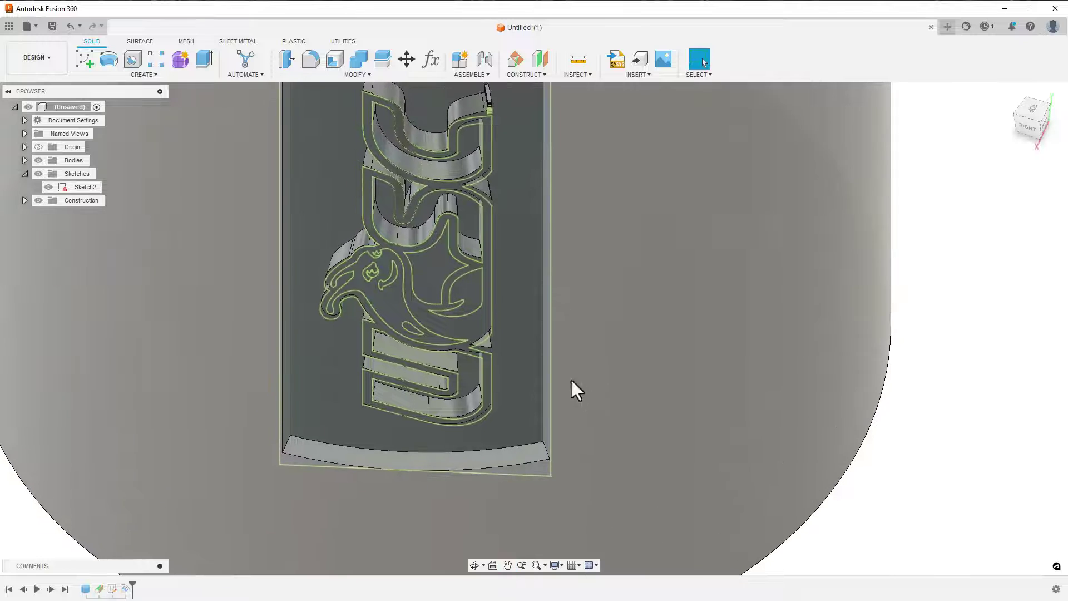
scroll(420, 295, up, 5)
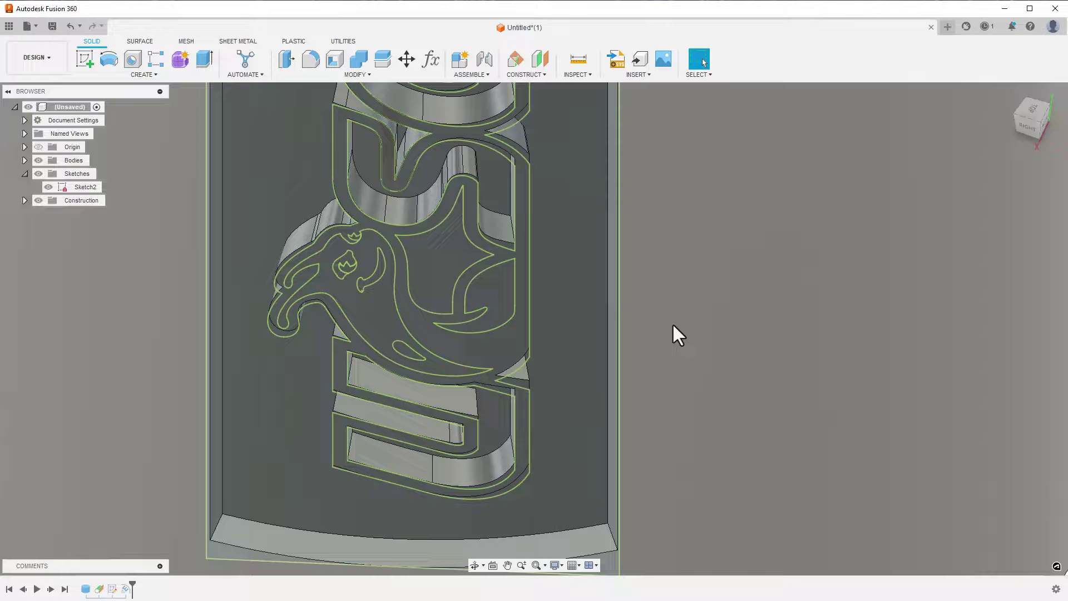
scroll(675, 324, down, 3)
shift+middle_drag(676, 325, 727, 298)
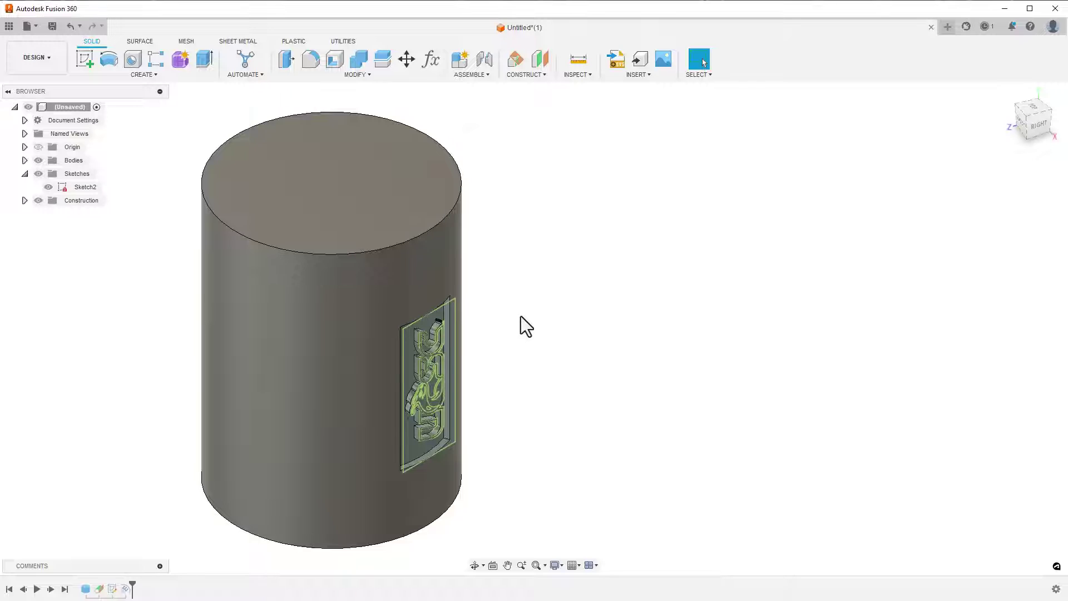
click(49, 187)
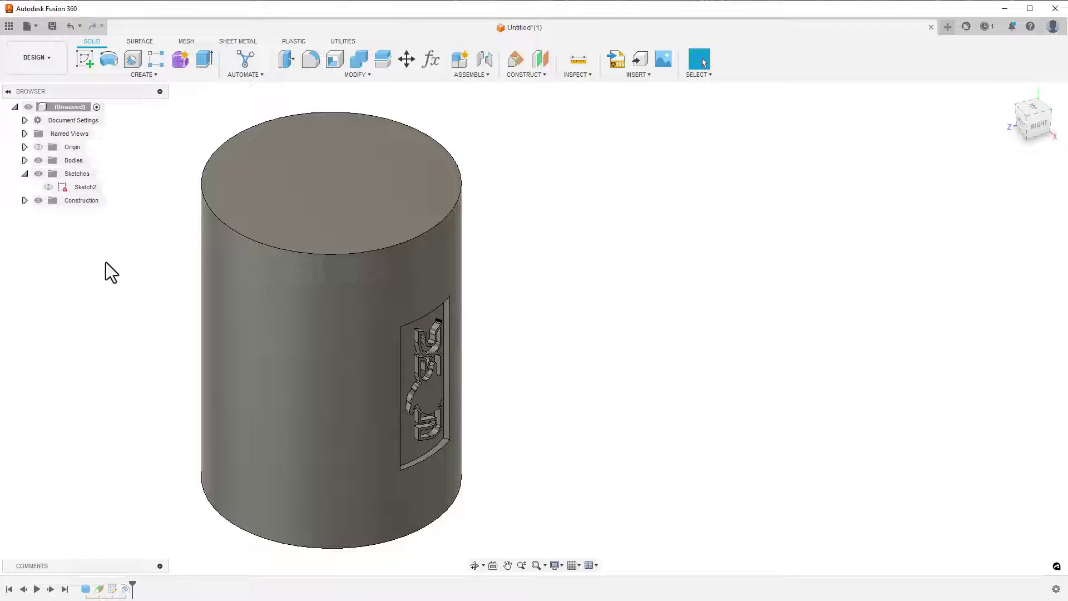
Open Switch_Pro_Controller_stand.STL from the computer and view the stand's underside.
click(37, 27)
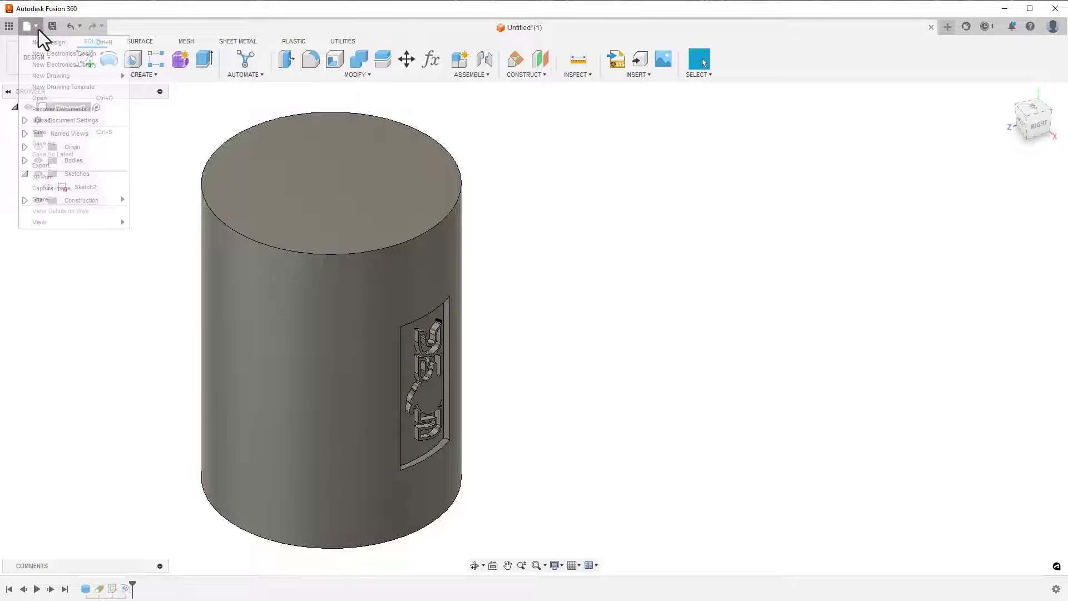
click(48, 96)
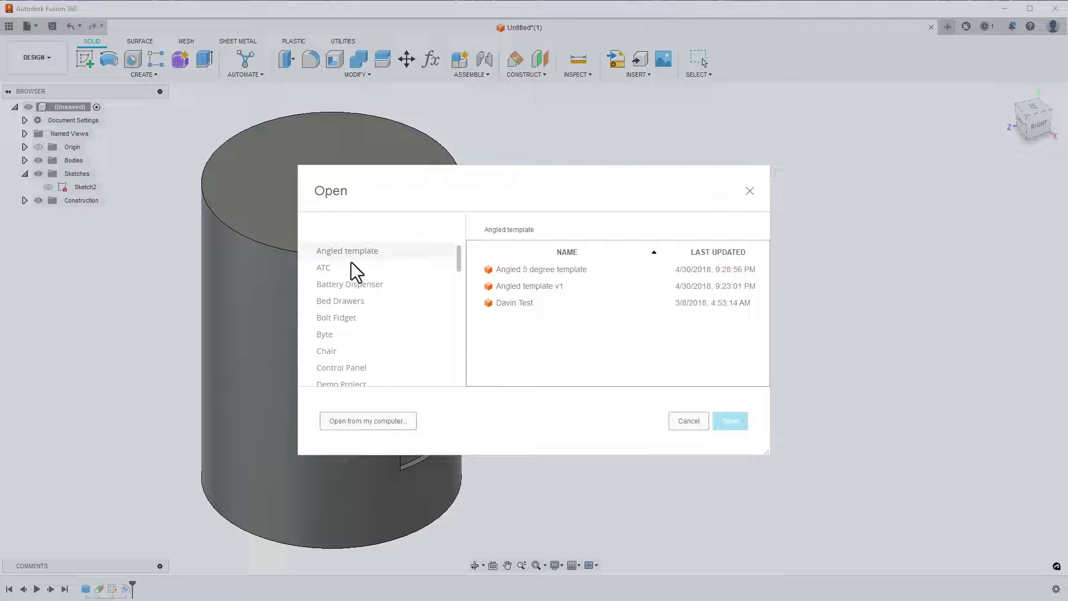
click(396, 419)
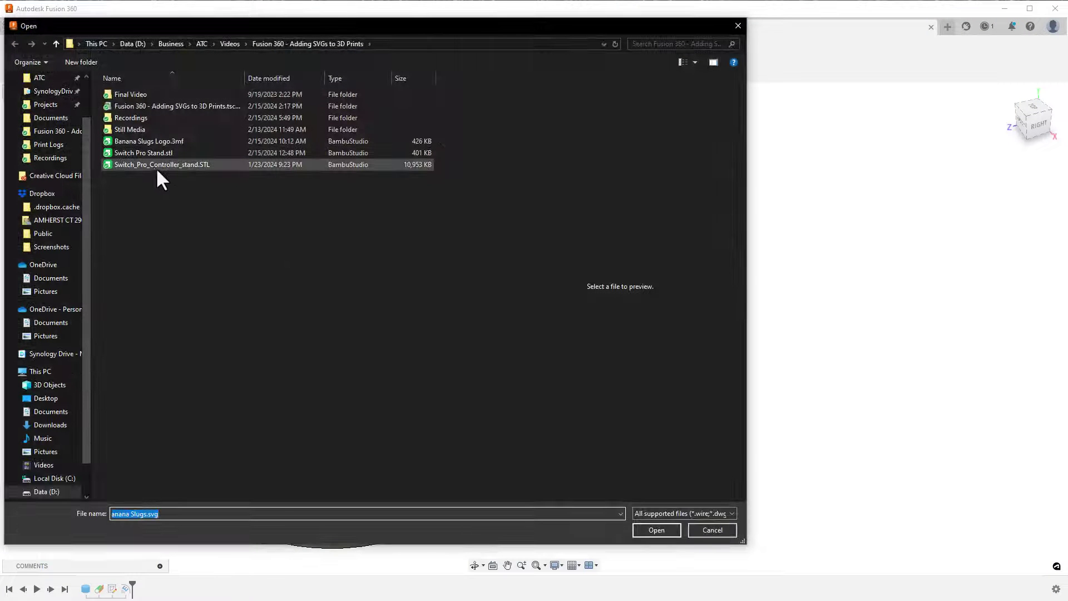
double_click(146, 162)
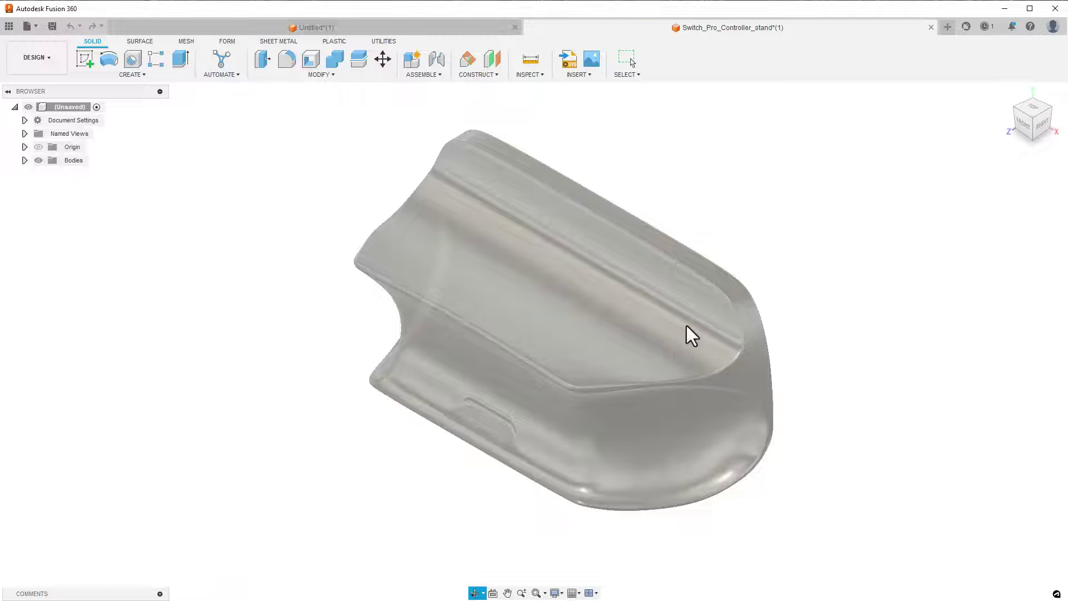
mouse_move(687, 326)
shift+middle_down()
mouse_move(596, 322)
mouse_move(581, 291)
mouse_move(603, 284)
mouse_move(603, 258)
mouse_move(616, 322)
mouse_move(639, 336)
mouse_move(727, 213)
shift+middle_up()
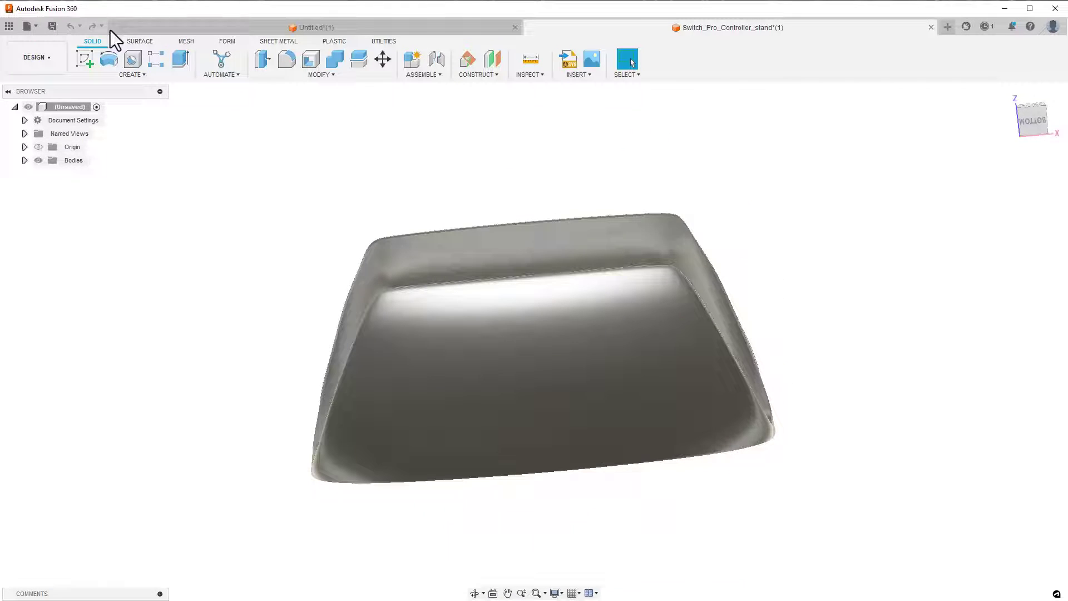
Open Switch Pro Stand.stl from the computer and look at the front with the embossed logo.
click(38, 26)
click(52, 98)
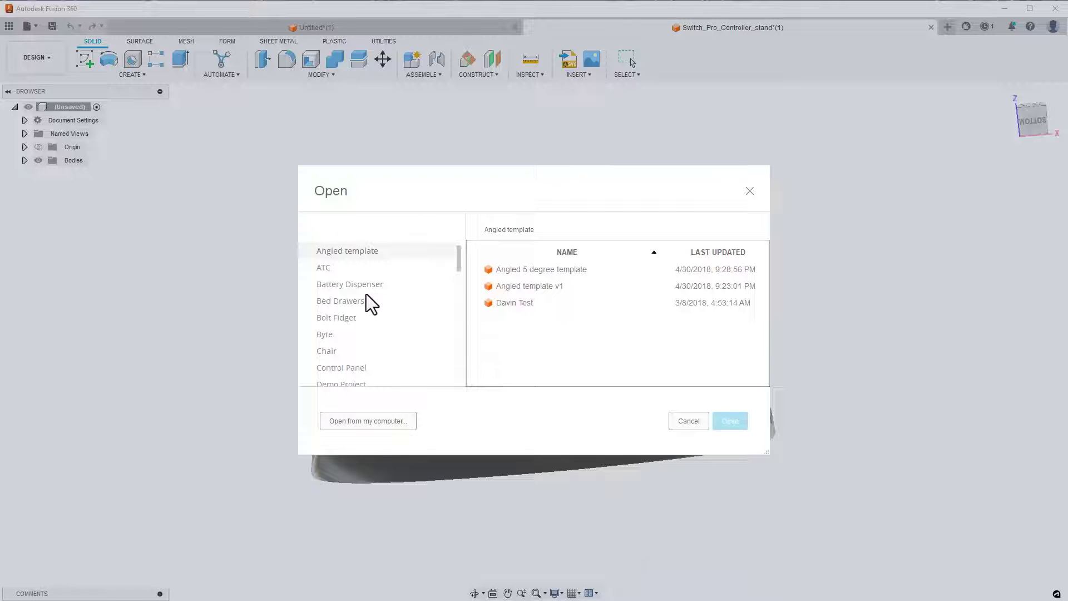
click(387, 421)
double_click(157, 153)
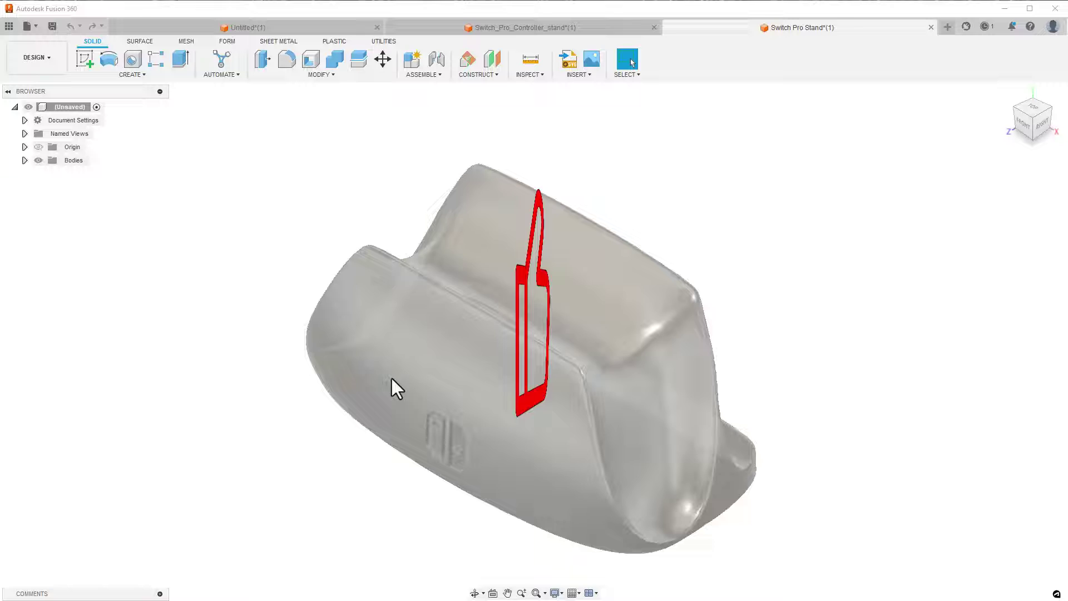
shift+middle_drag(392, 378, 479, 362)
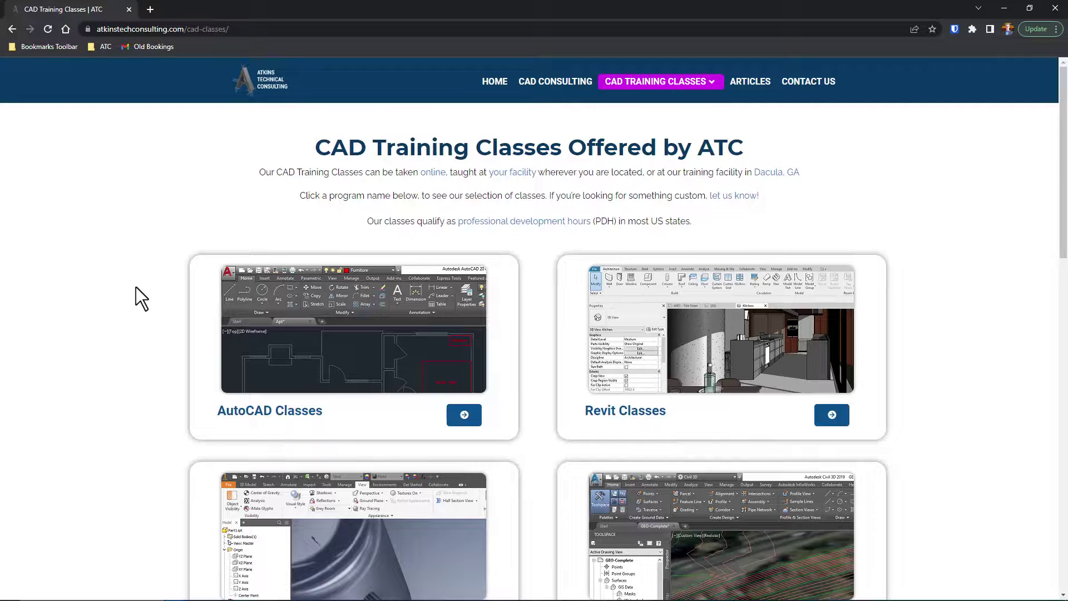
scroll(136, 287, down, 3)
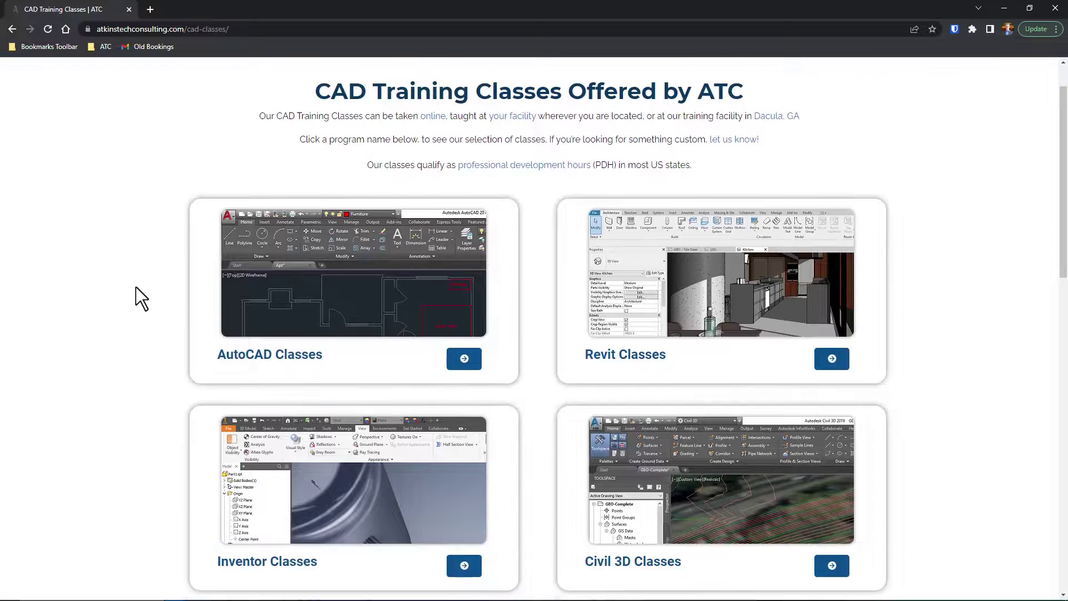
scroll(136, 287, down, 6)
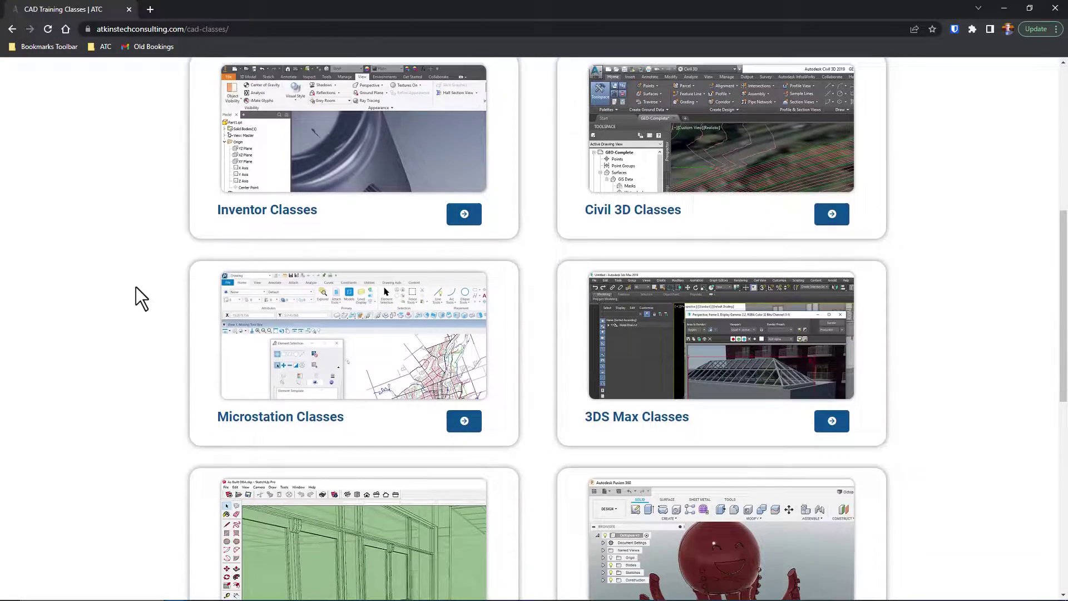
scroll(136, 298, down, 1)
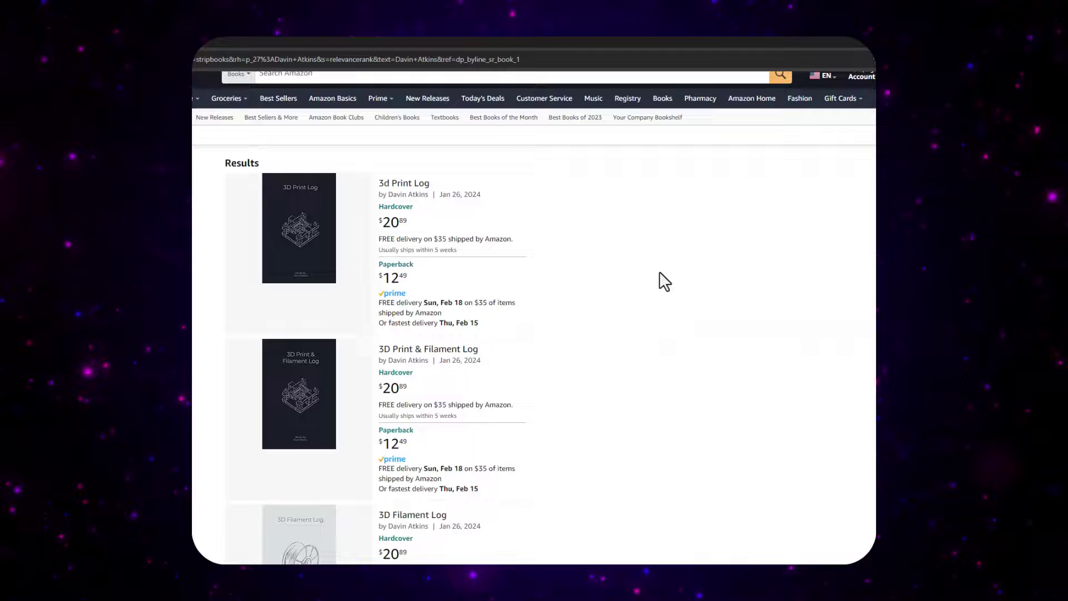
scroll(659, 273, down, 2)
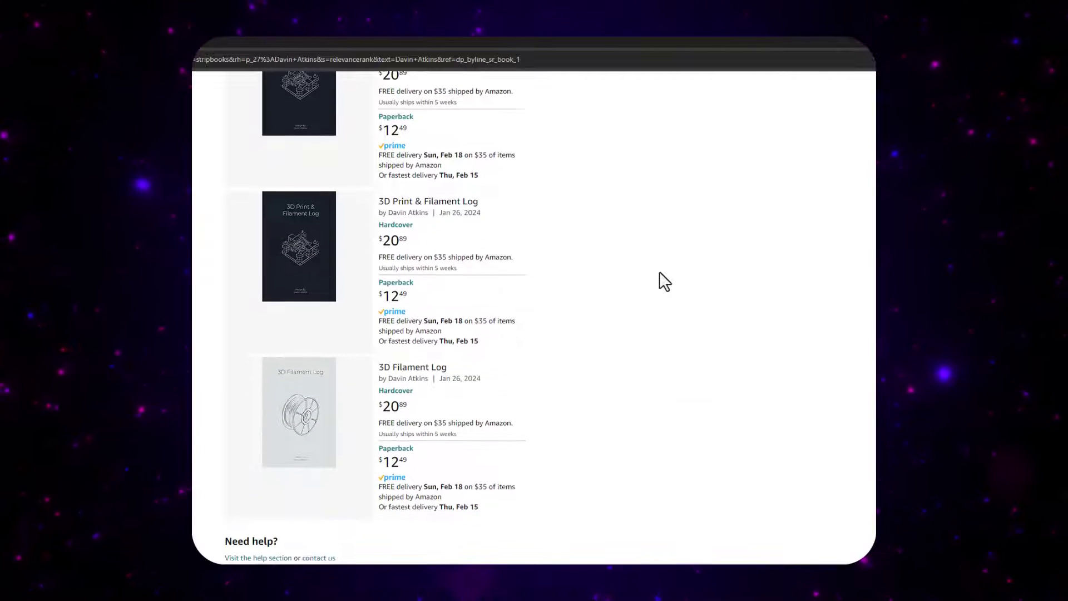